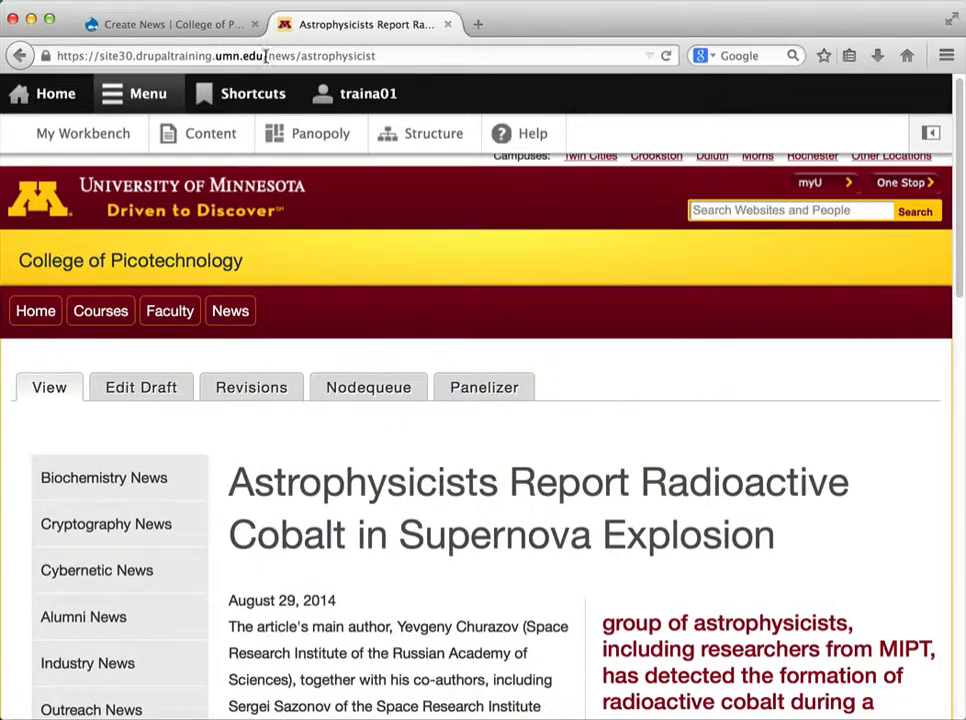
# - Open the draft of the Astrophysicists news article for editing and highlight the node path in its address
pyautogui.moveTo(263, 56); pyautogui.dragTo(381, 57)
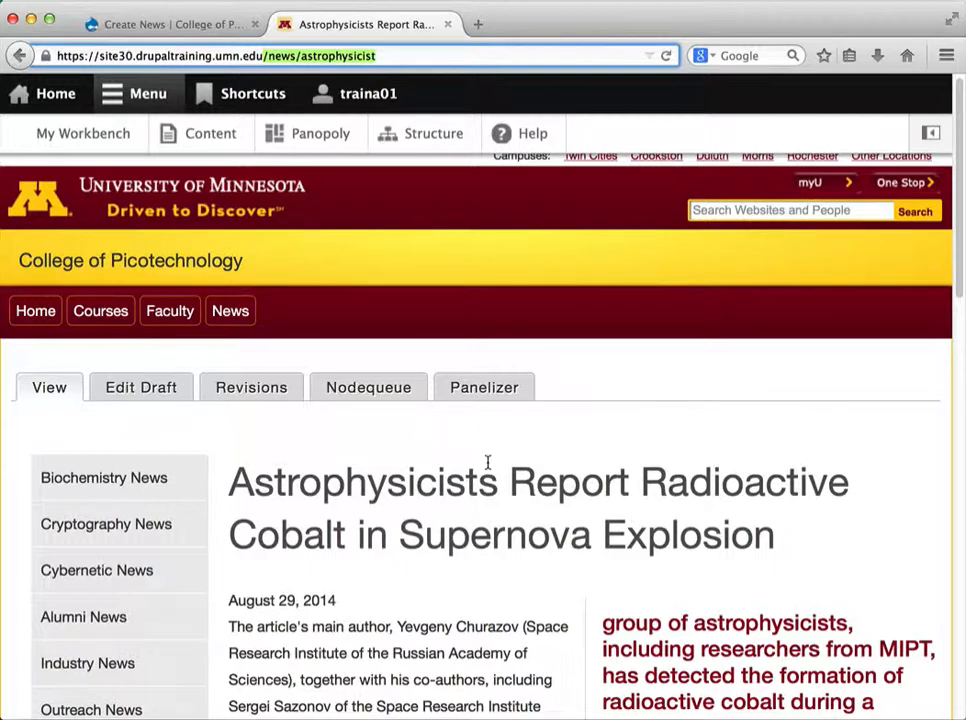
pyautogui.click(153, 396)
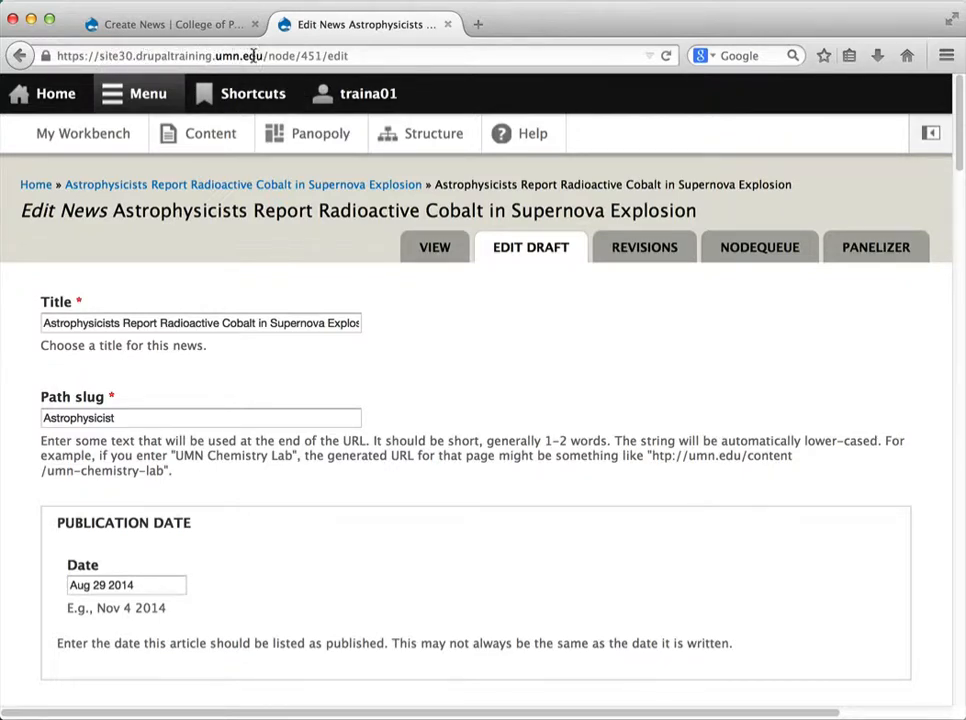
pyautogui.moveTo(264, 55); pyautogui.dragTo(320, 56)
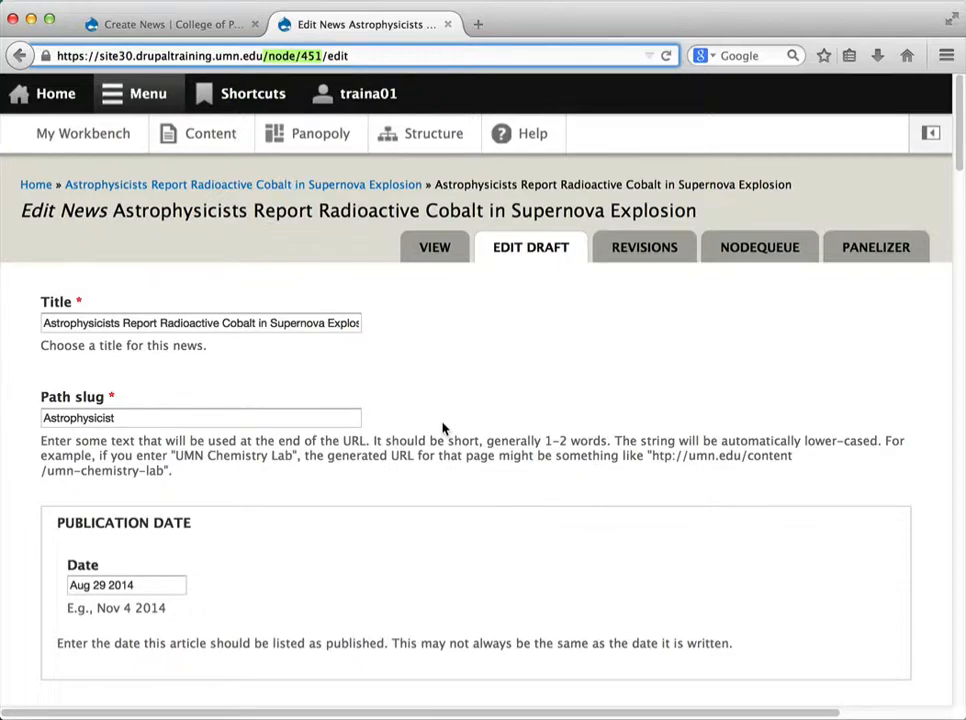
# - Enlarge the Body editor so that several more paragraphs of the article fit in it
pyautogui.scroll(-3, 479, 429)
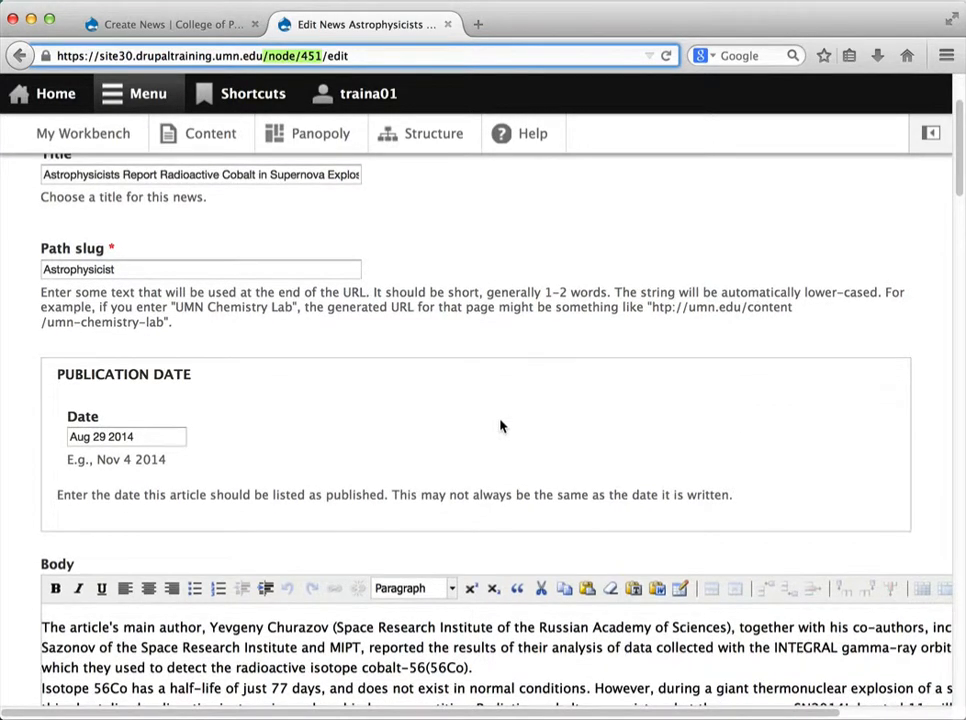
pyautogui.scroll(-2, 502, 427)
pyautogui.scroll(-2, 638, 640)
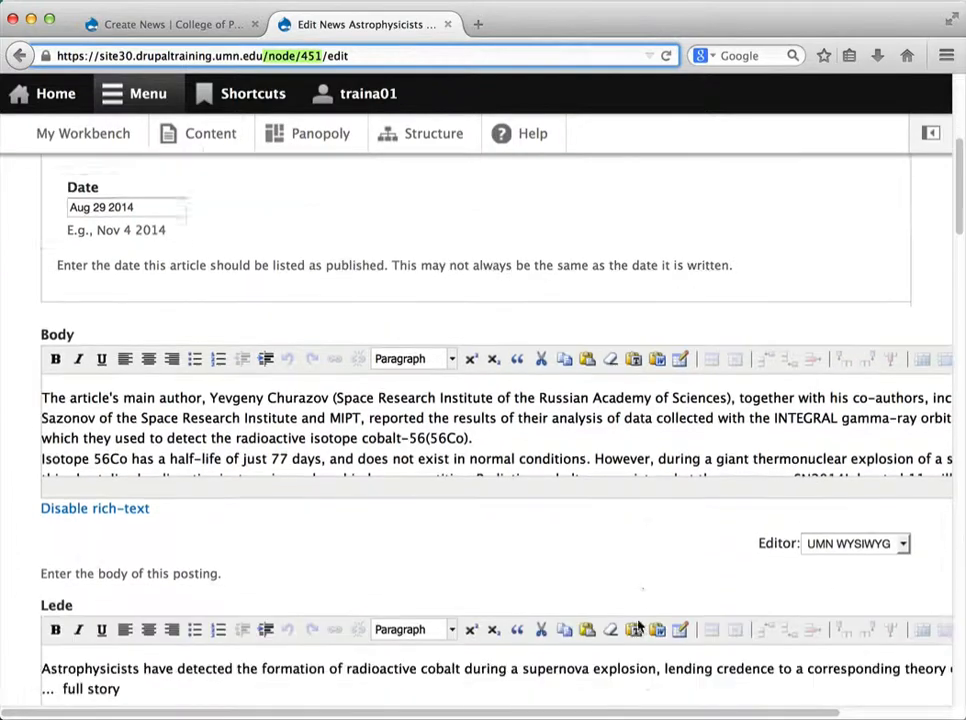
pyautogui.scroll(-4, 638, 627)
pyautogui.scroll(2, 632, 597)
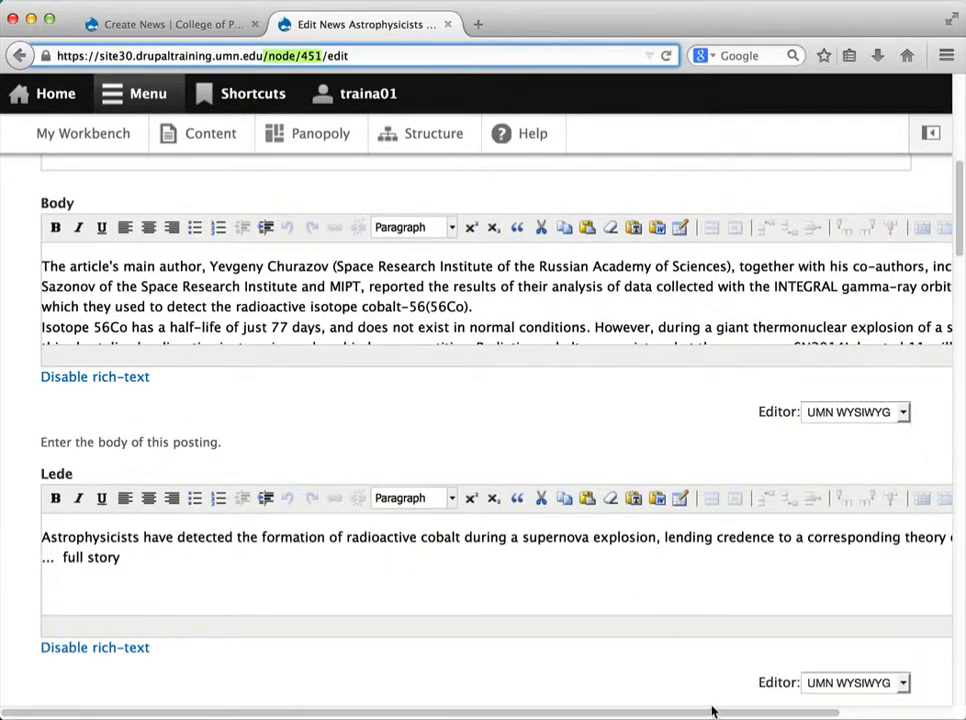
pyautogui.moveTo(733, 714); pyautogui.dragTo(843, 714)
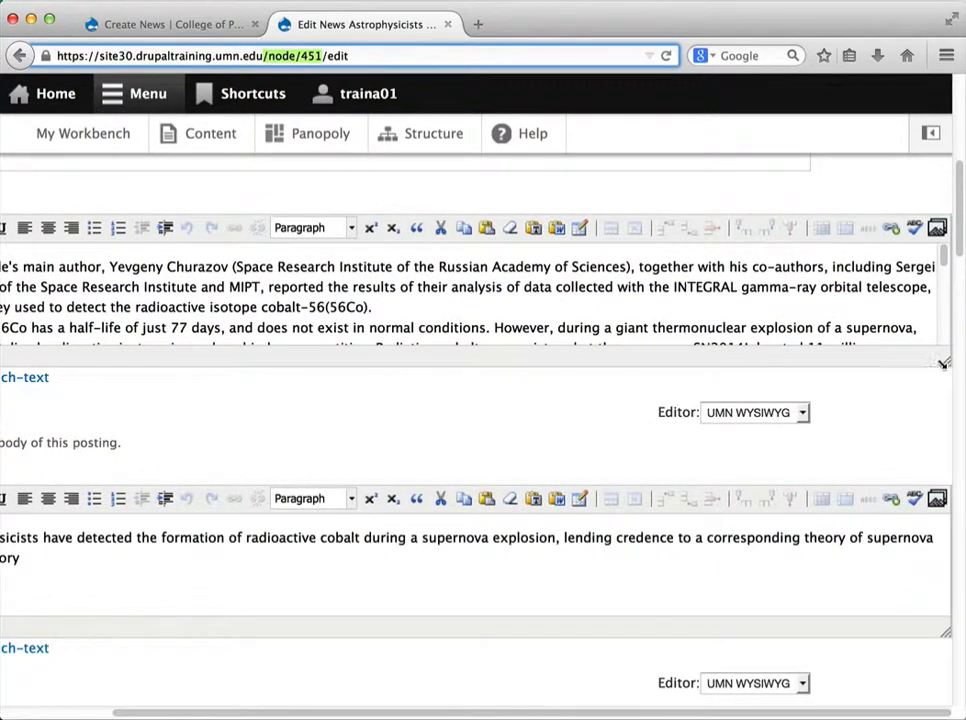
pyautogui.moveTo(943, 364); pyautogui.dragTo(945, 595)
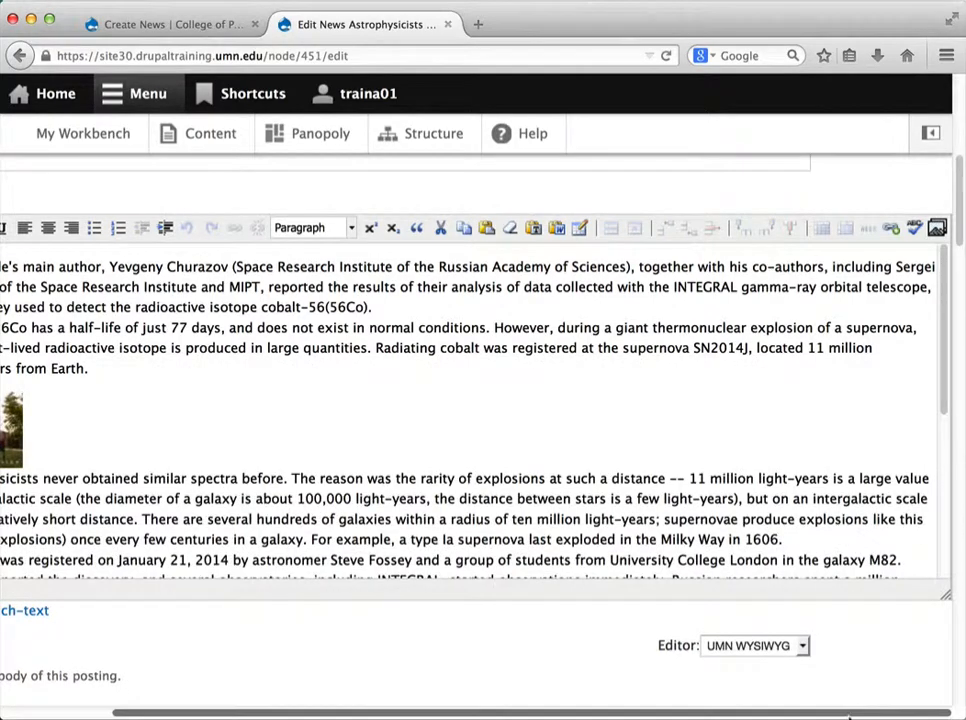
pyautogui.moveTo(851, 715); pyautogui.dragTo(665, 715)
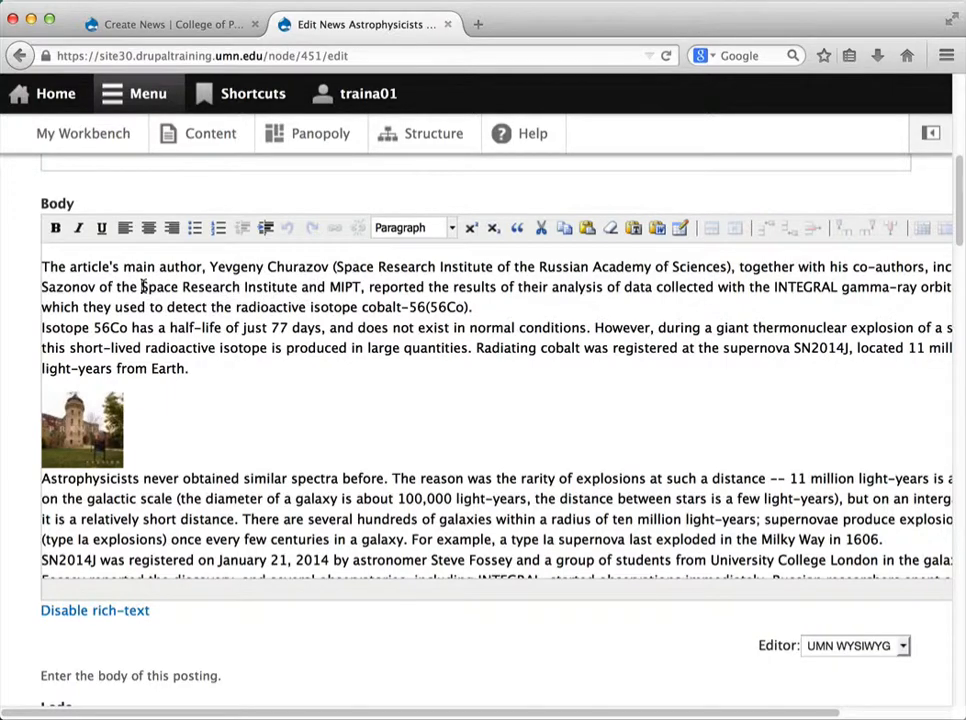
pyautogui.moveTo(142, 288); pyautogui.dragTo(364, 288)
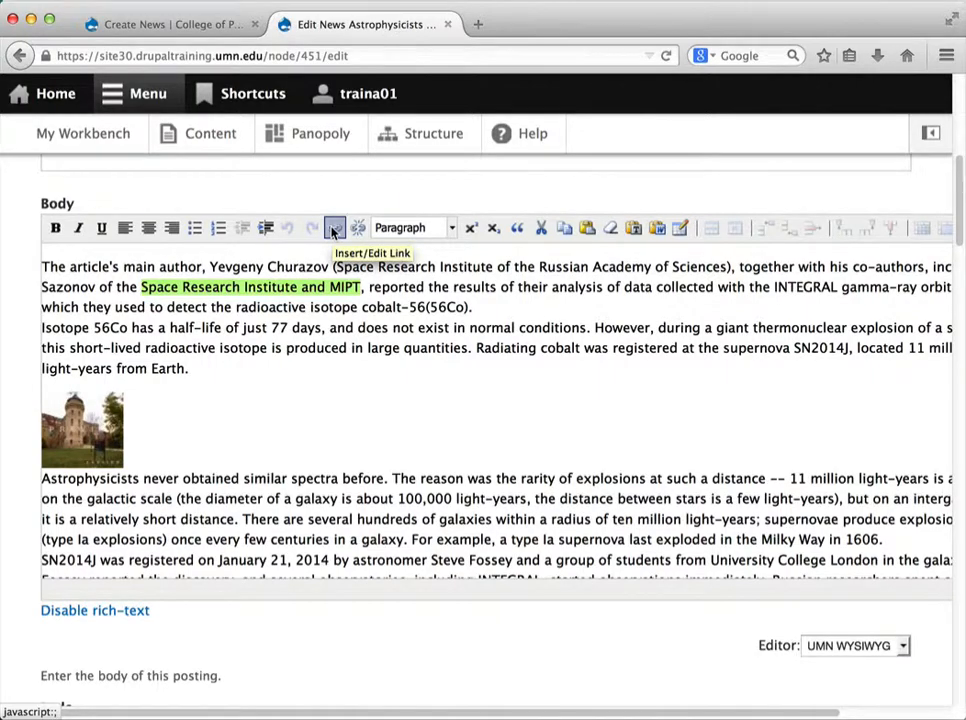
pyautogui.click(334, 230)
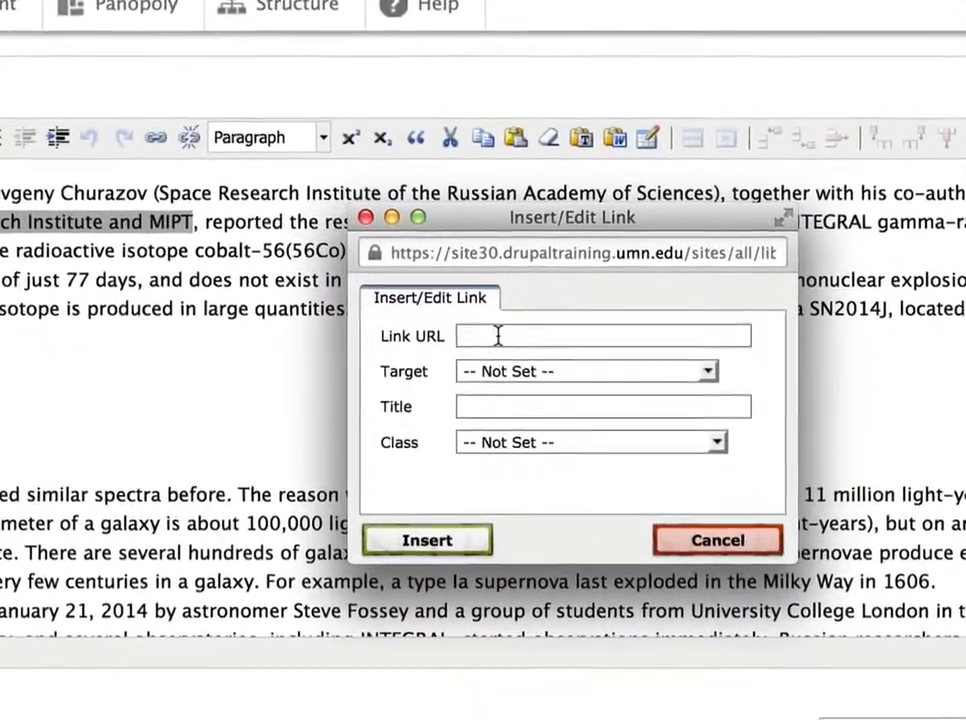
pyautogui.write('http:')
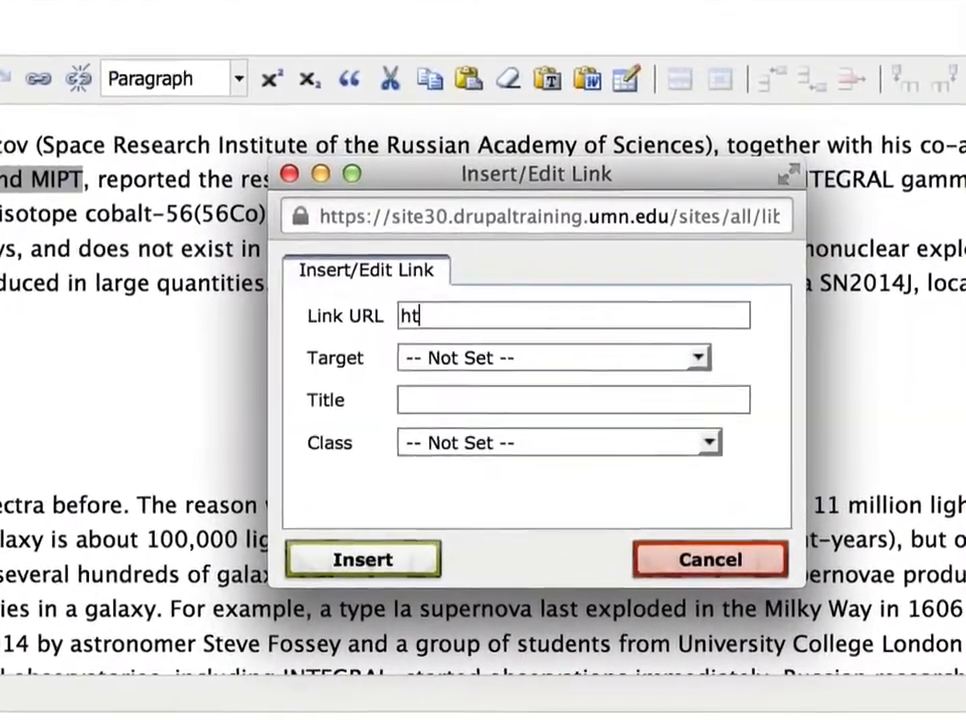
pyautogui.write('//www.umn.e')
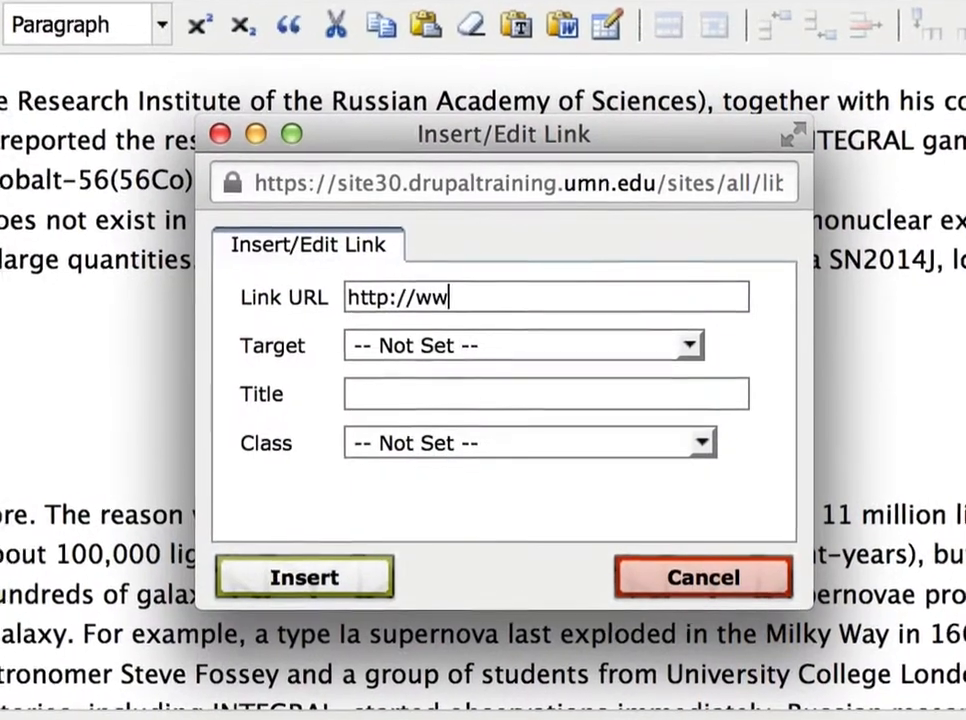
pyautogui.write('du')
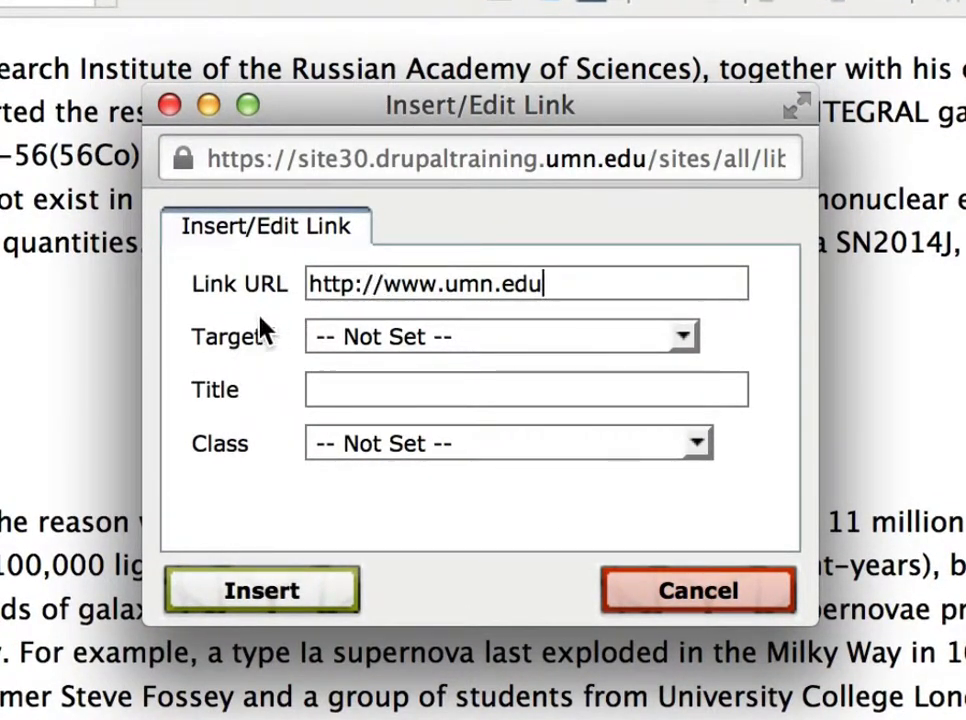
# - Set the link's target to Open Link in a New Window and insert the link
pyautogui.click(381, 342)
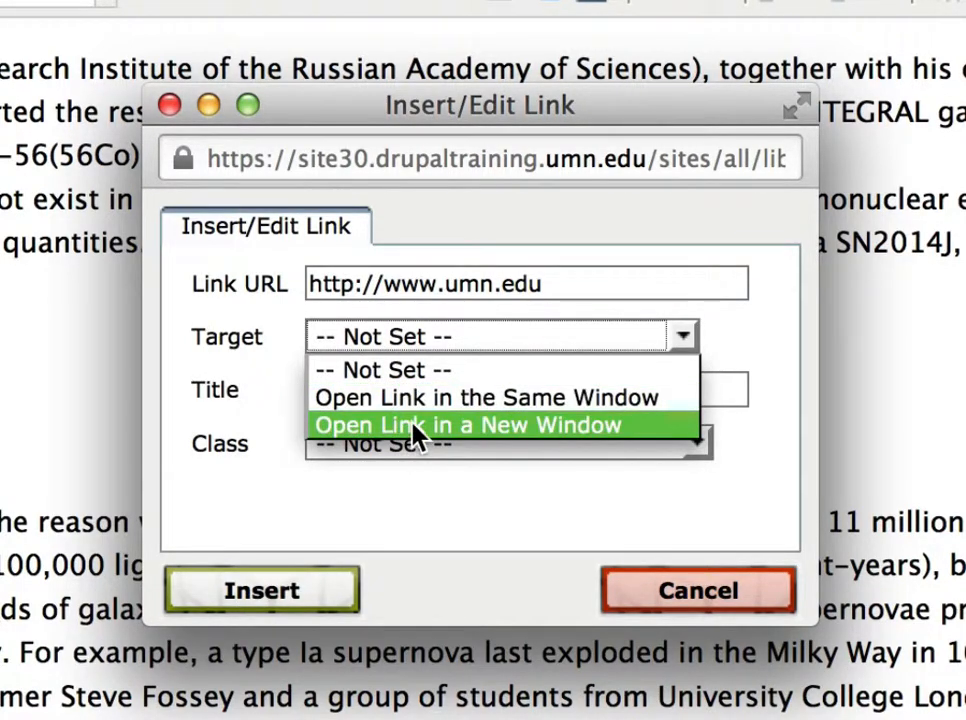
pyautogui.click(373, 374)
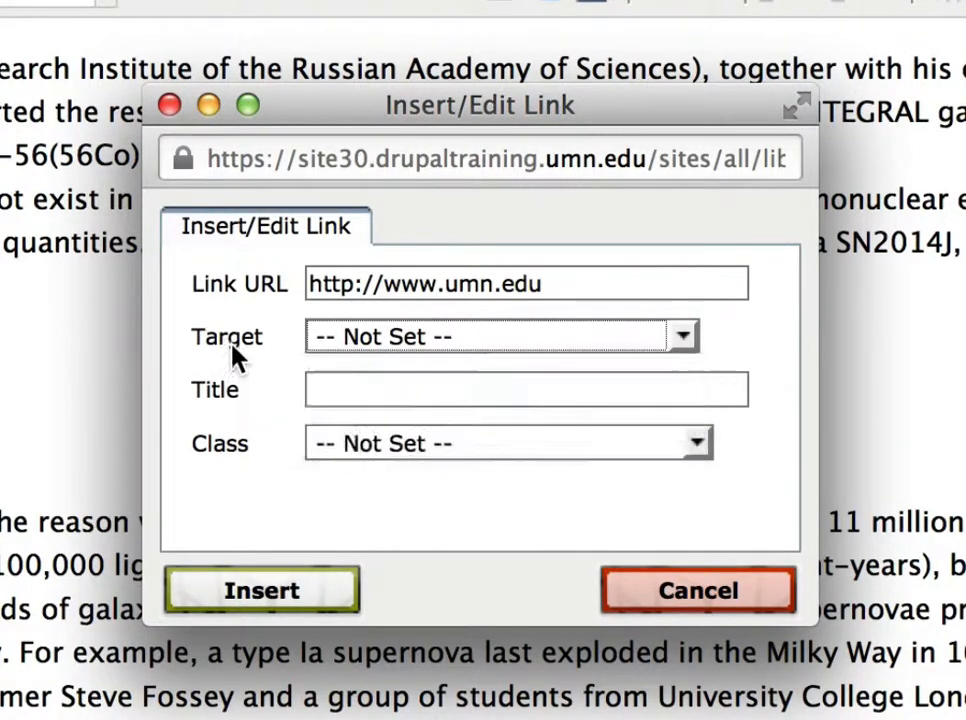
pyautogui.click(391, 344)
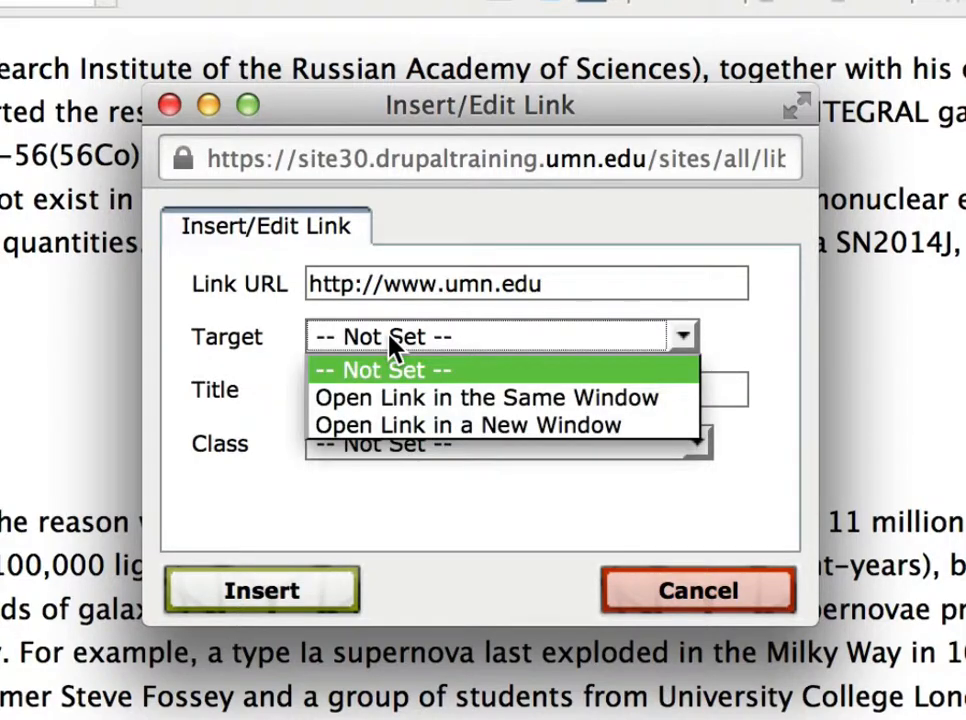
pyautogui.click(440, 425)
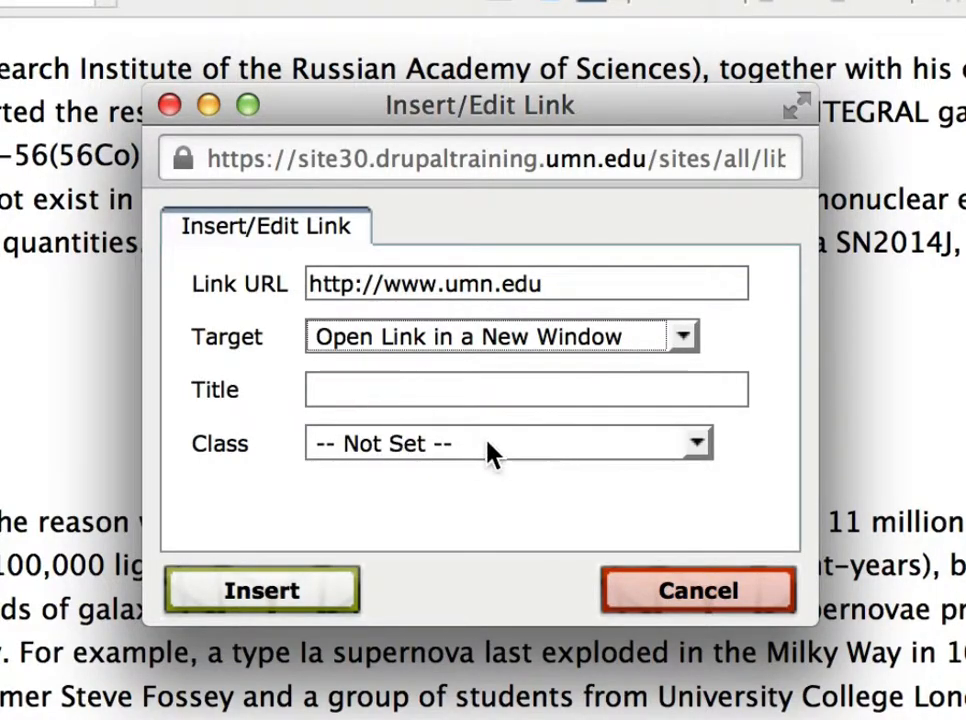
pyautogui.click(292, 596)
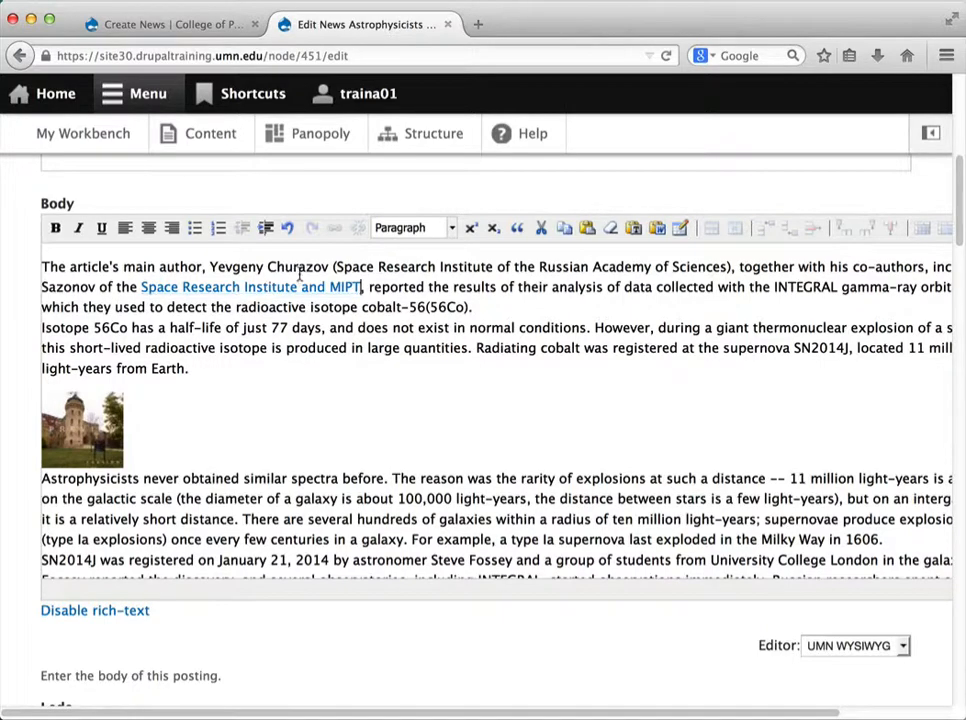
# - Start a link to internal site content on the main author's name in the first sentence of the Body
pyautogui.click(209, 263)
pyautogui.moveTo(209, 263); pyautogui.dragTo(328, 267)
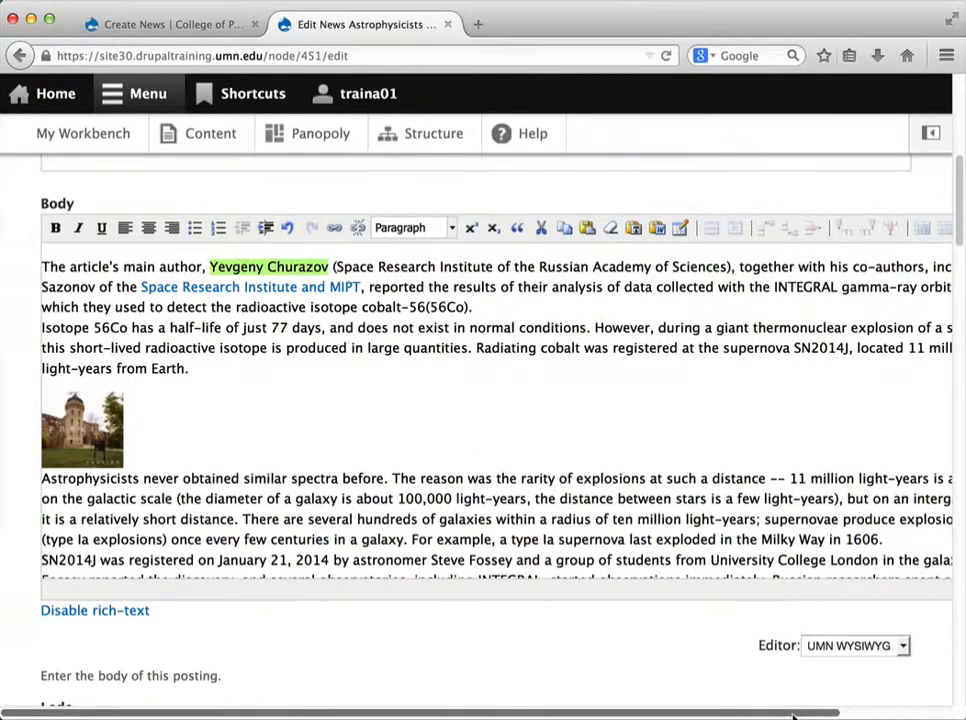
pyautogui.moveTo(800, 714); pyautogui.dragTo(909, 714)
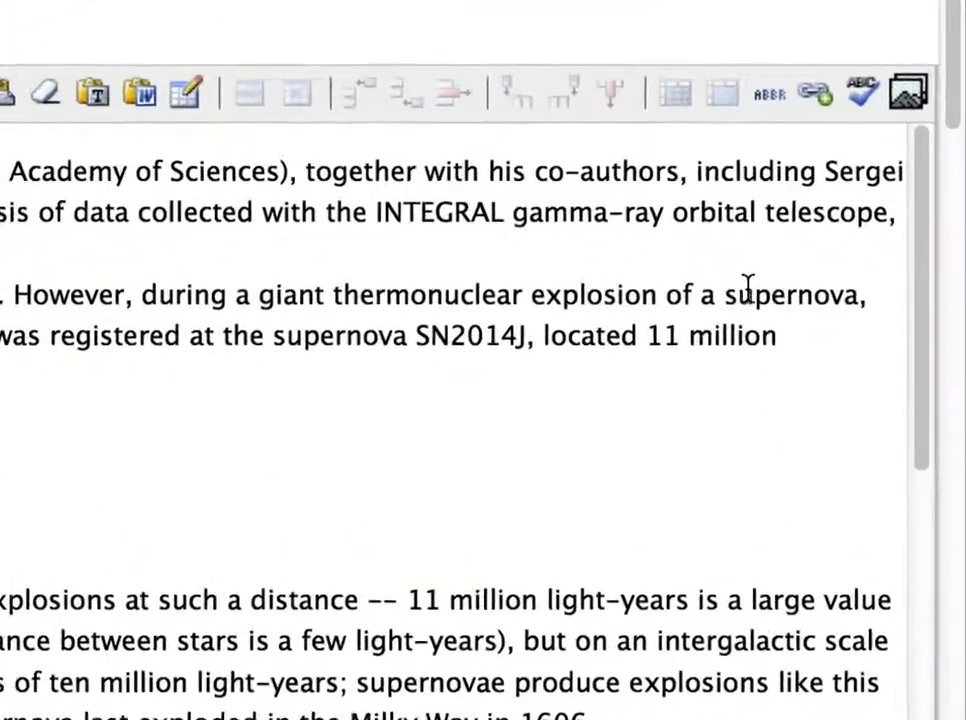
pyautogui.click(812, 93)
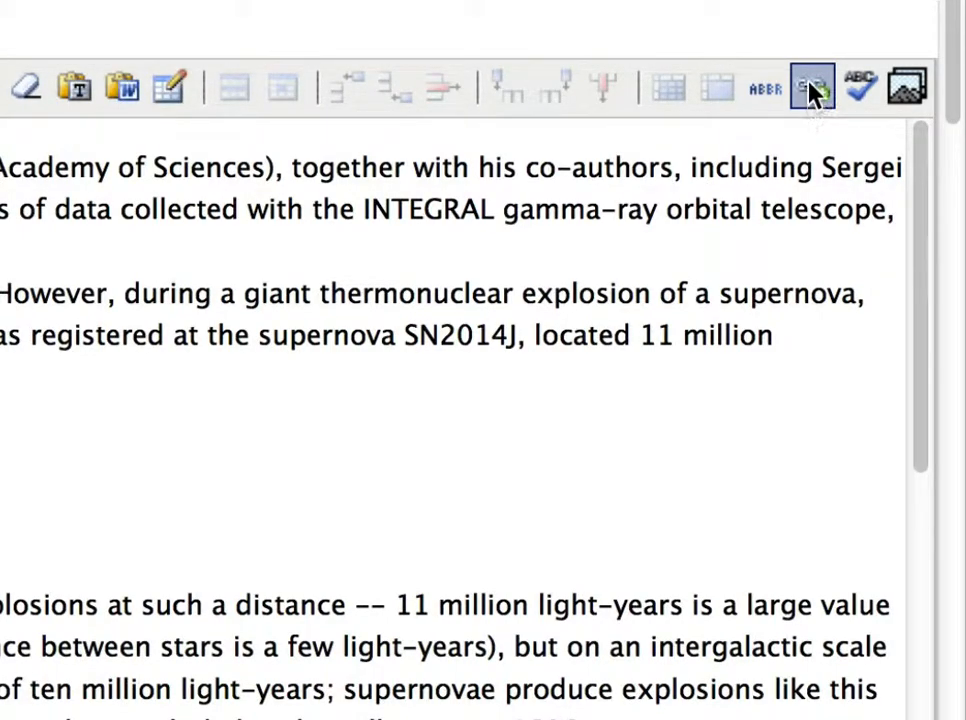
pyautogui.click(812, 93)
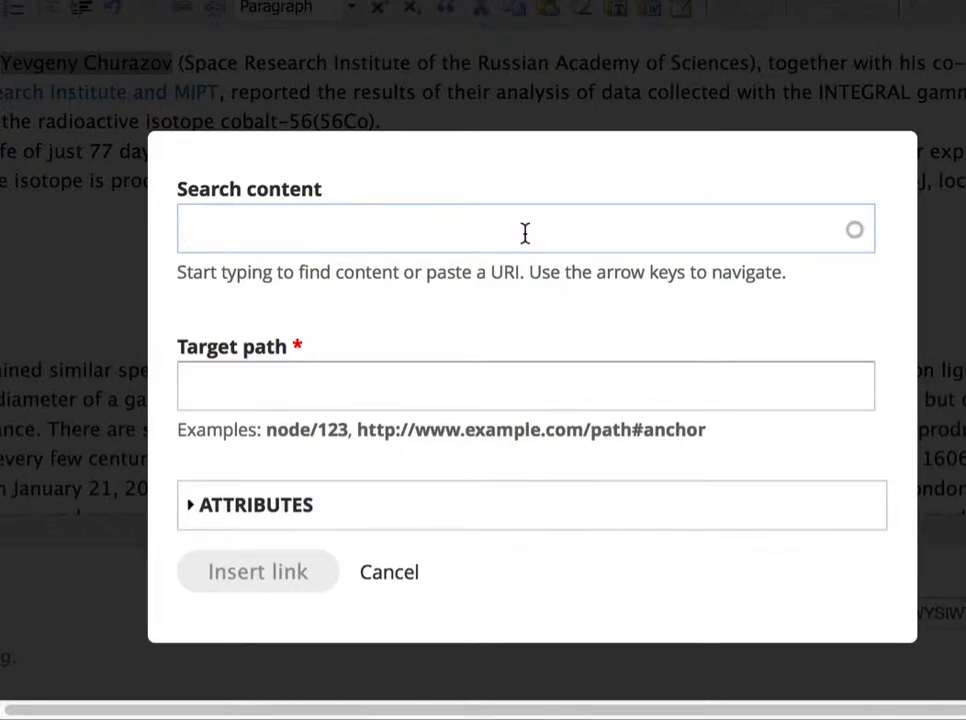
# - Search the site content for "bio" and look through the suggested pages
pyautogui.write('bio')
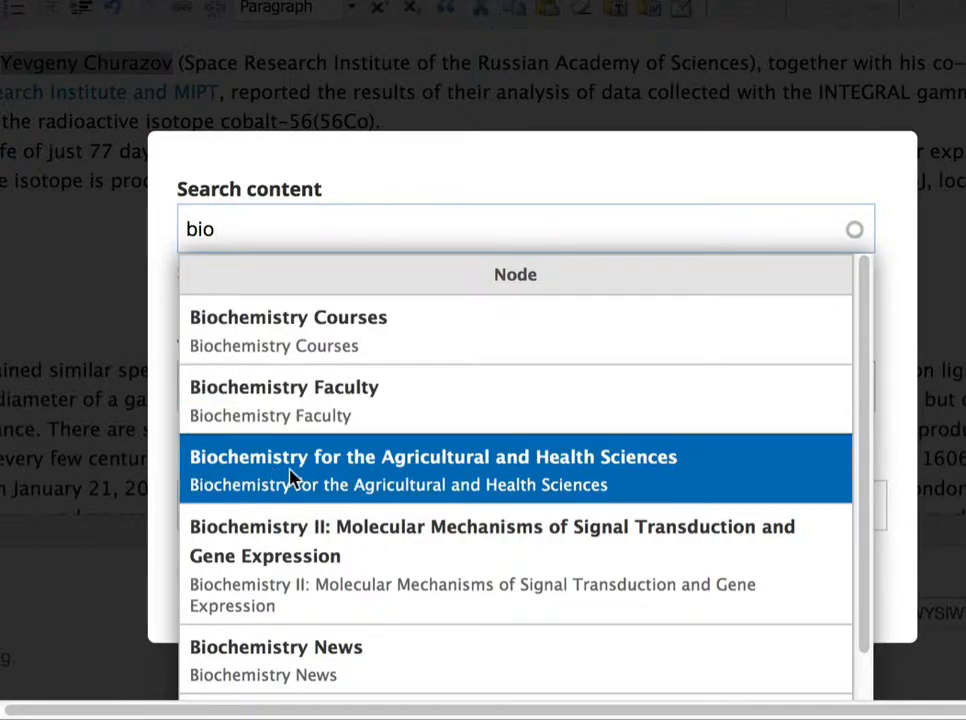
pyautogui.scroll(-2, 440, 465)
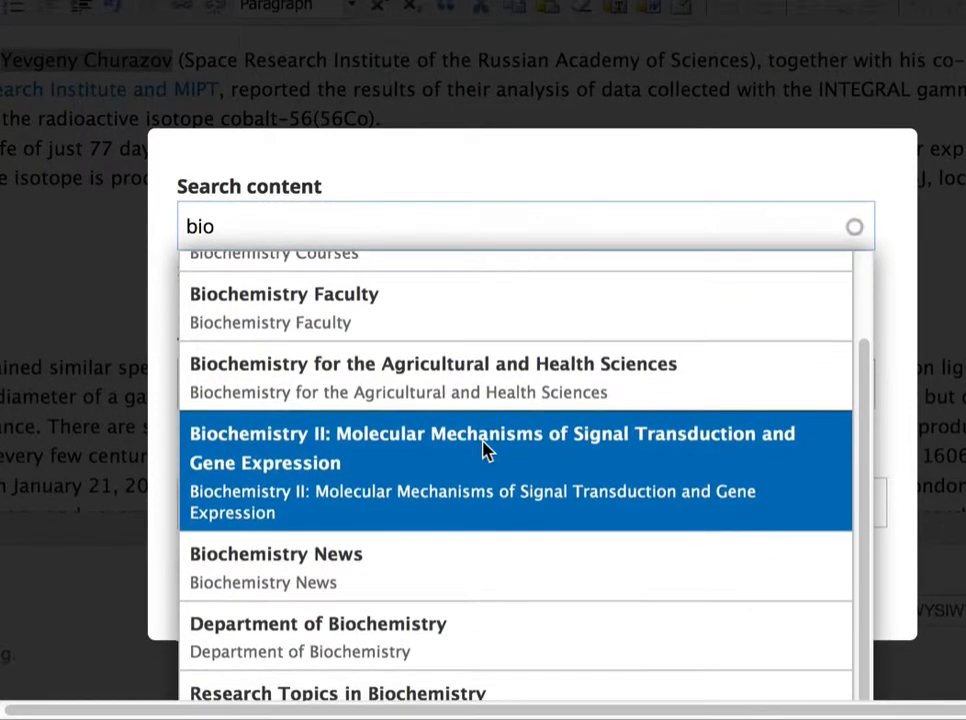
pyautogui.scroll(2, 483, 448)
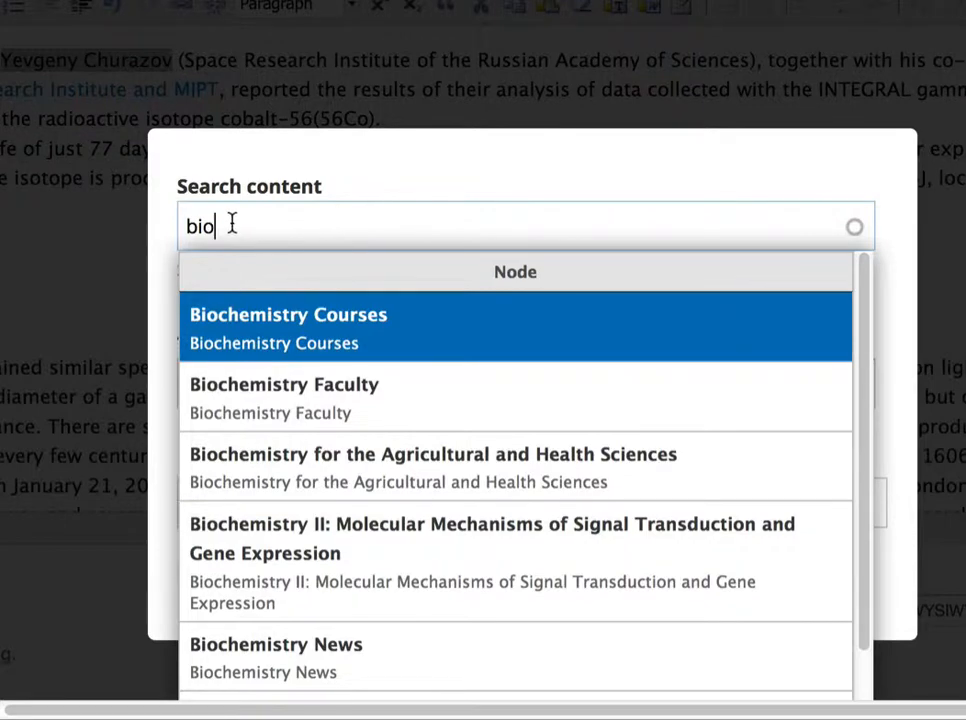
# - Search the site content for a person's first name instead, choose that person's page as the target, and insert the link
pyautogui.moveTo(232, 224); pyautogui.dragTo(145, 224)
pyautogui.write('leota')
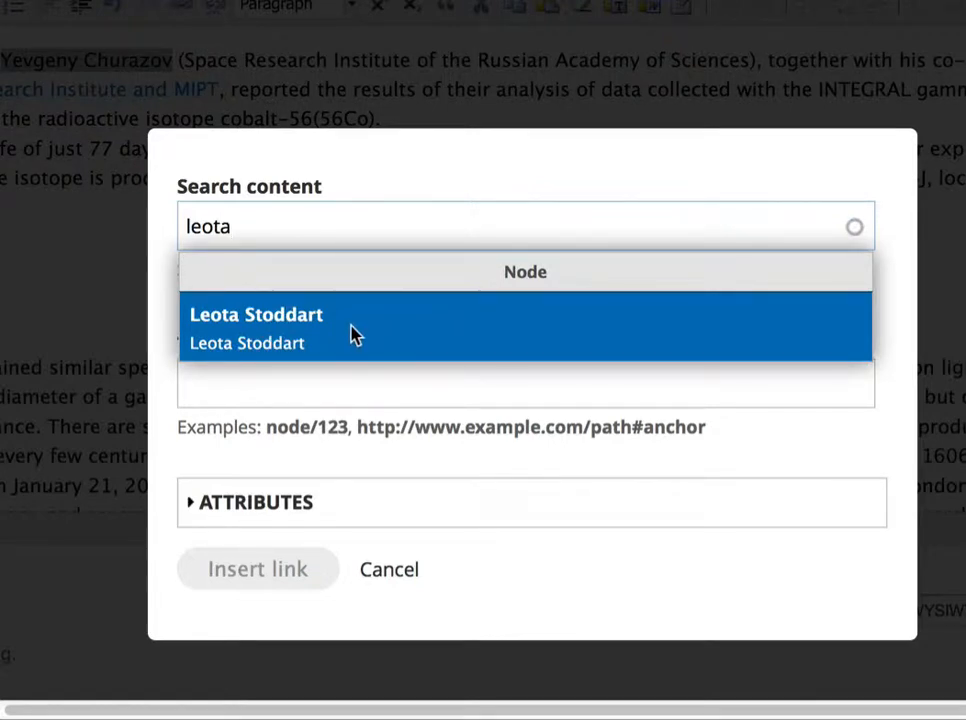
pyautogui.click(355, 335)
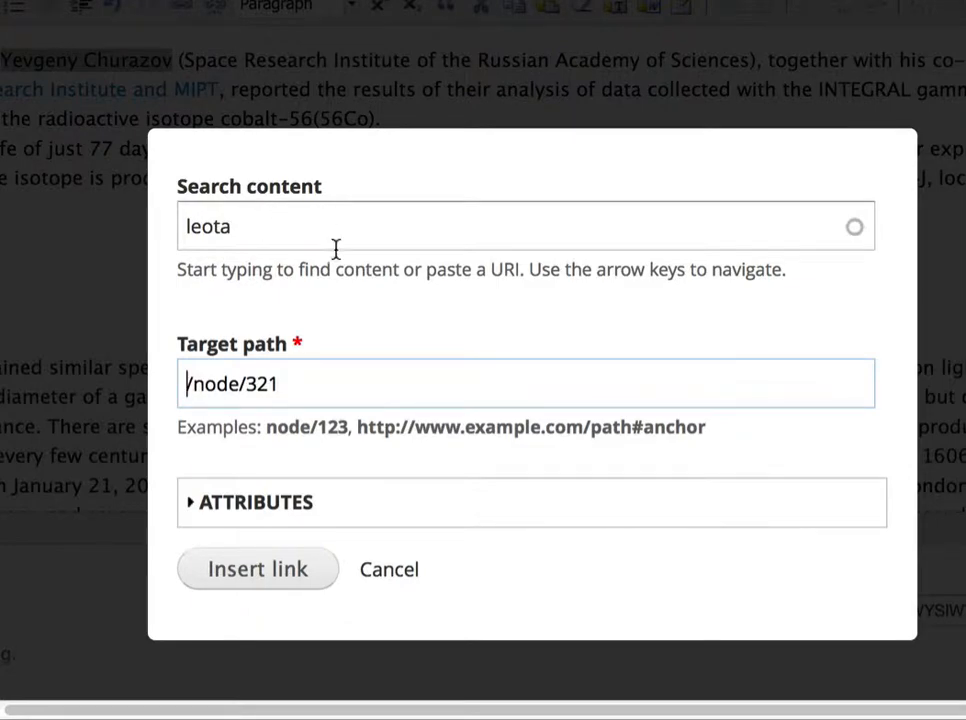
pyautogui.click(287, 570)
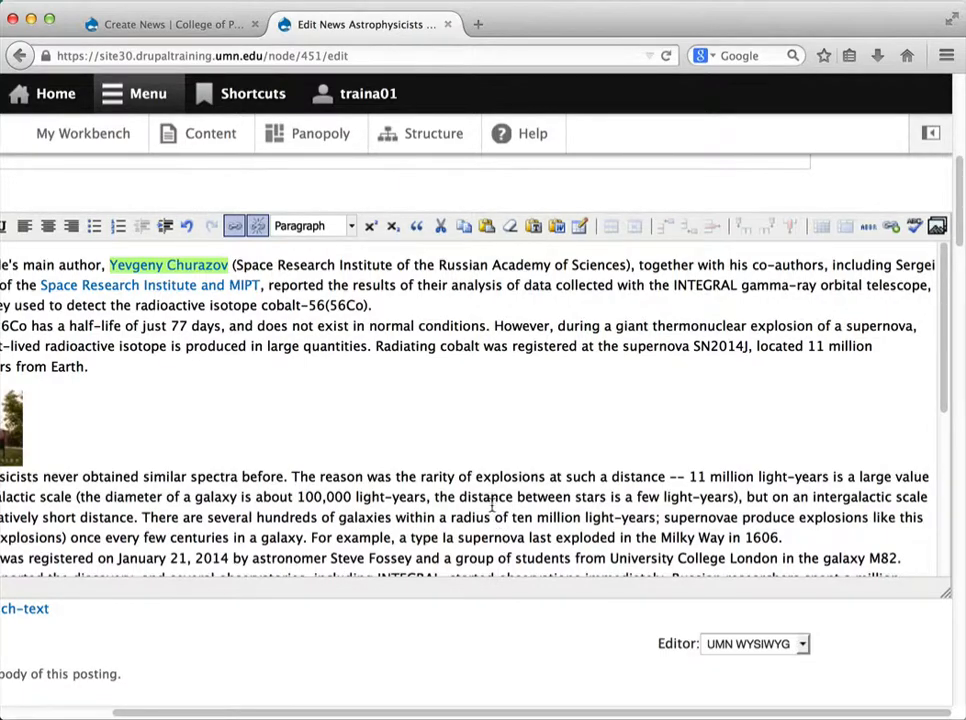
# - Examine the URL and target options of the link on the author's name, and close its settings without changes
pyautogui.click(275, 262)
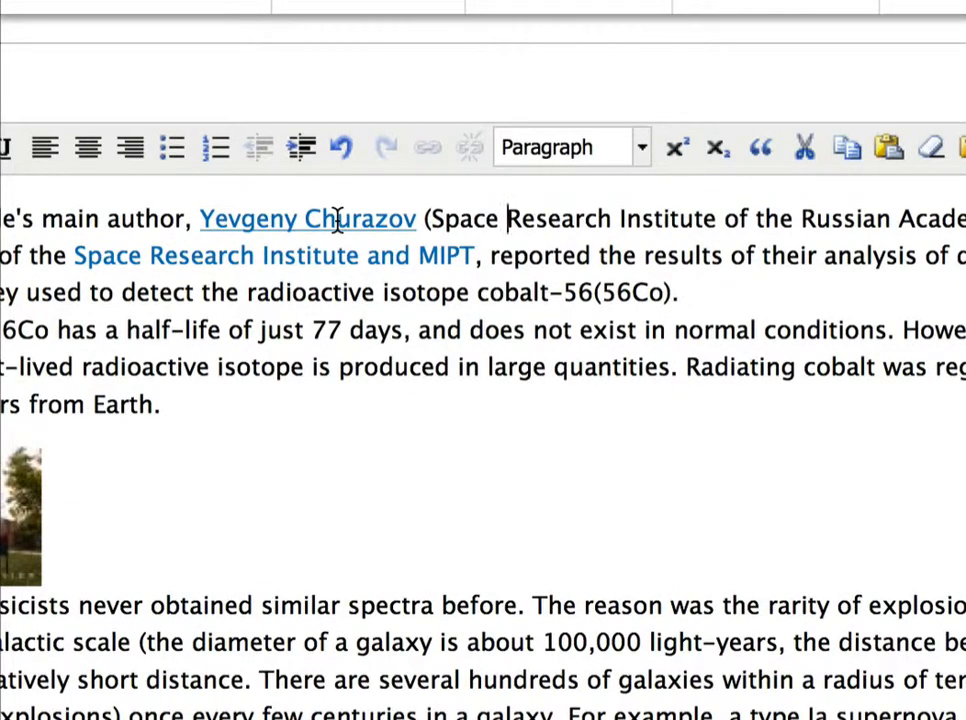
pyautogui.click(338, 218)
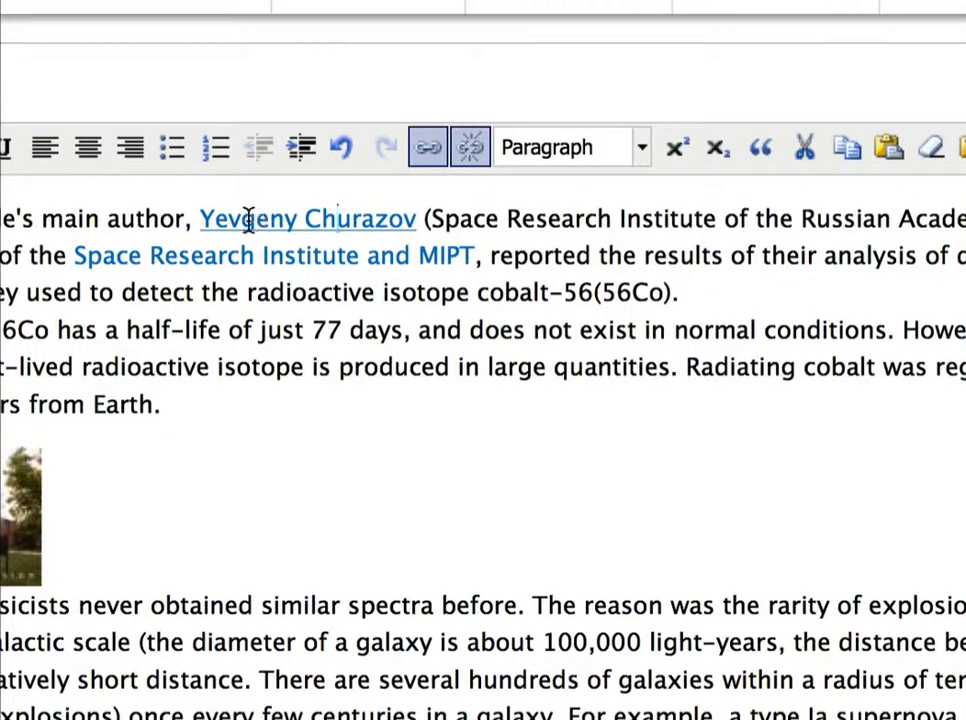
pyautogui.moveTo(202, 218); pyautogui.dragTo(400, 225)
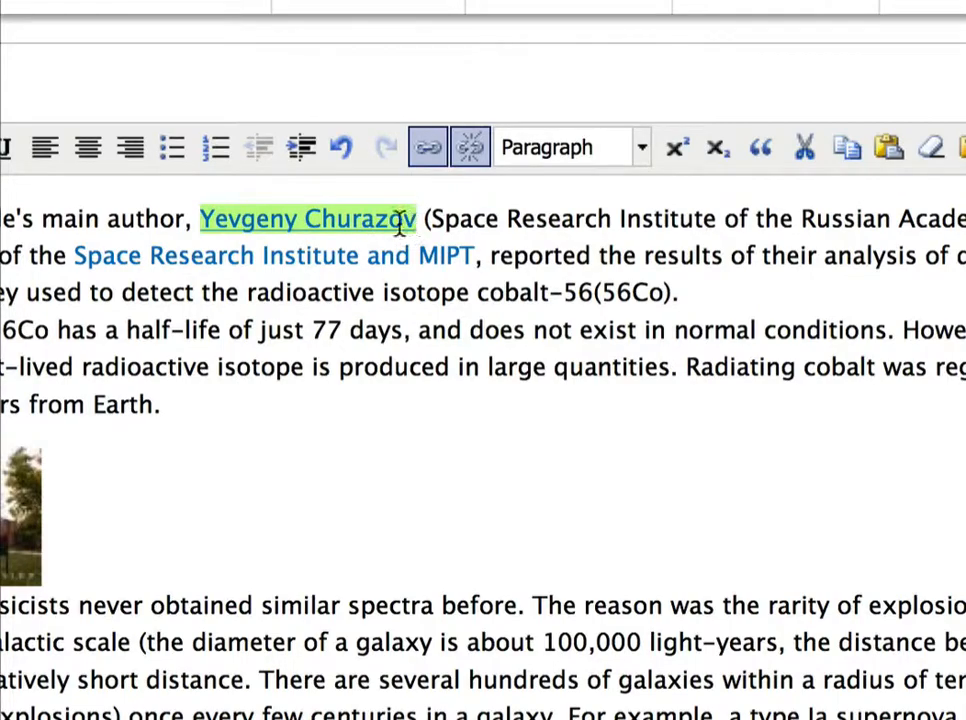
pyautogui.click(428, 149)
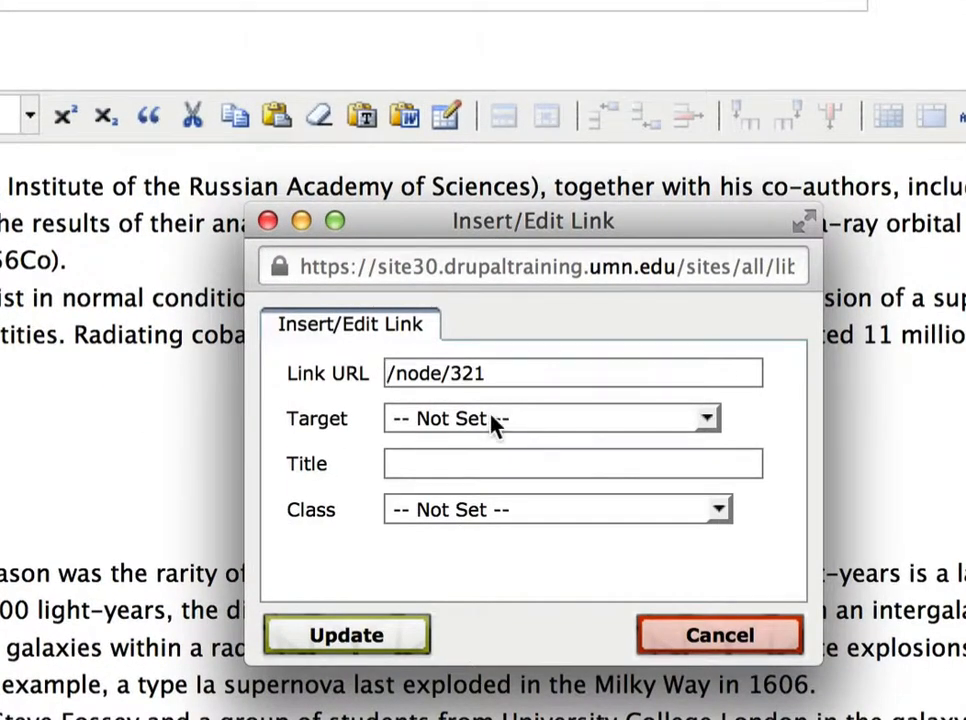
pyautogui.click(530, 422)
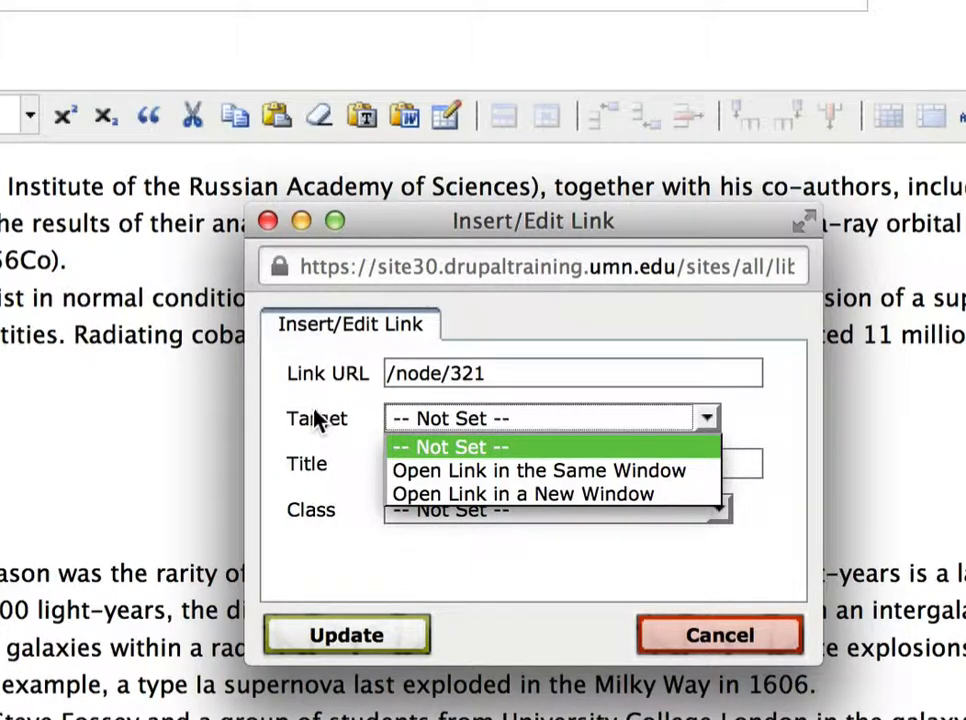
pyautogui.click(722, 640)
pyautogui.click(722, 640)
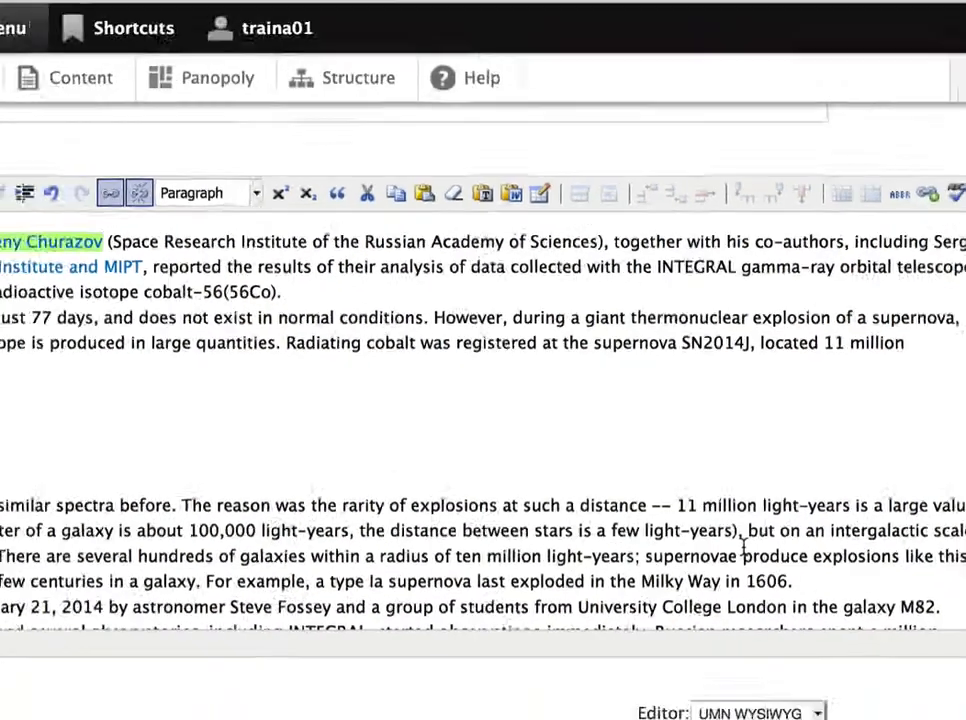
# - Enter "added links" as the log message in the article's publishing options and save the article as a new revision
pyautogui.scroll(-5, 487, 377)
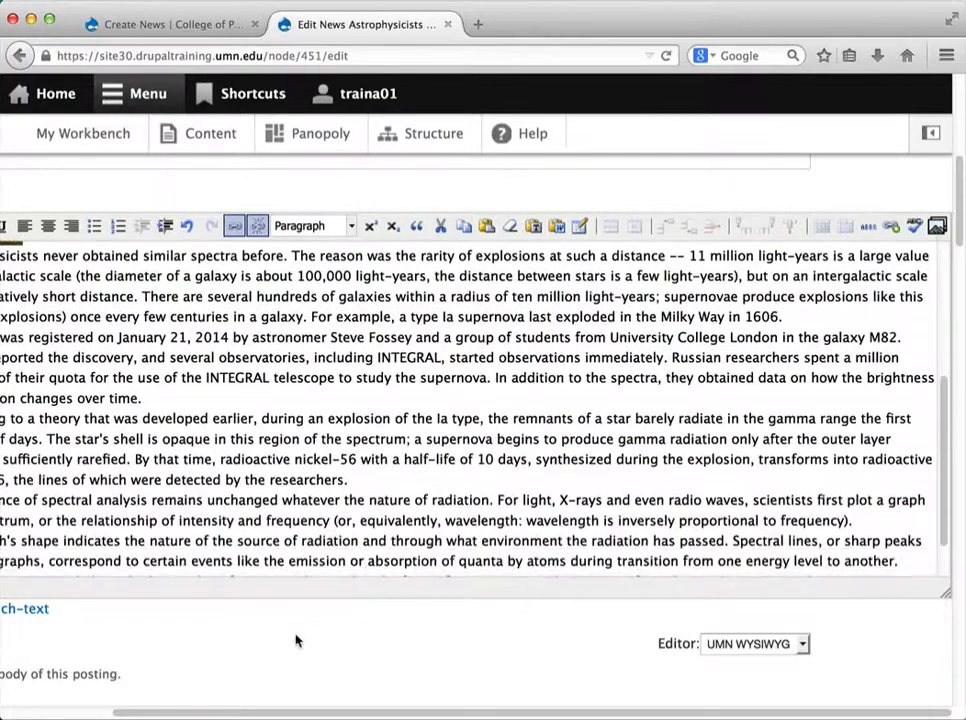
pyautogui.scroll(-8, 209, 614)
pyautogui.scroll(-15, 204, 598)
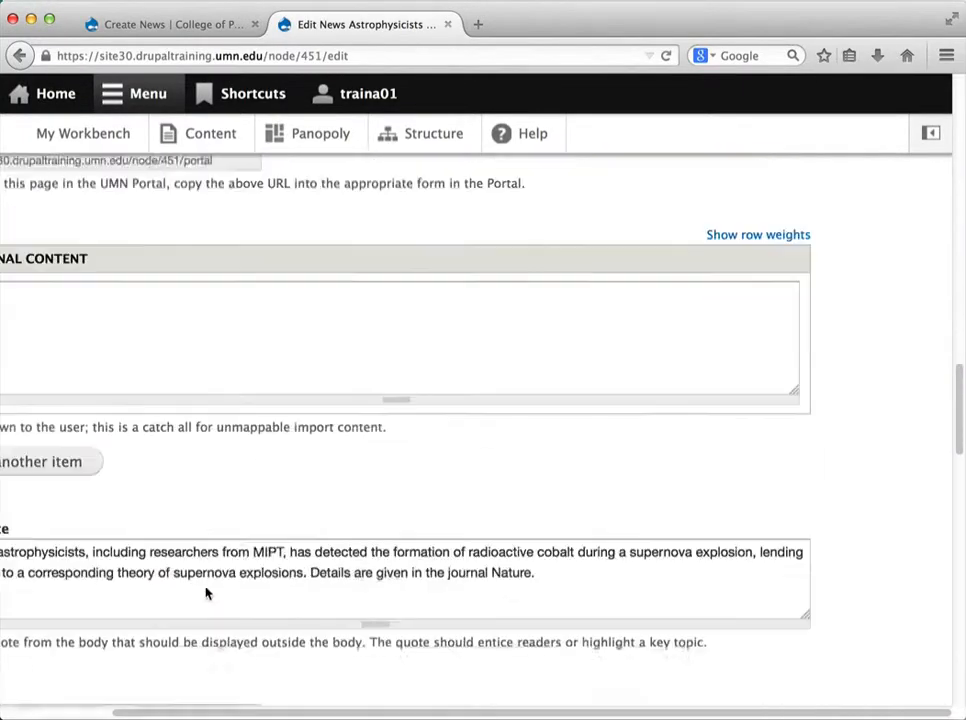
pyautogui.scroll(-5, 203, 597)
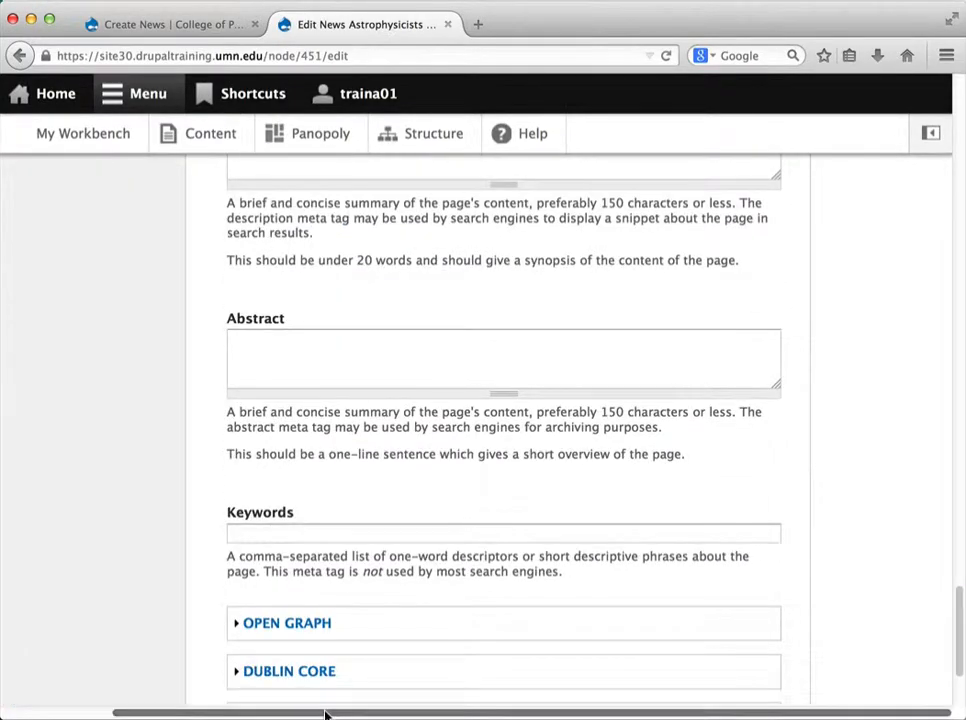
pyautogui.hscroll(-2, 172, 685)
pyautogui.scroll(5, 182, 558)
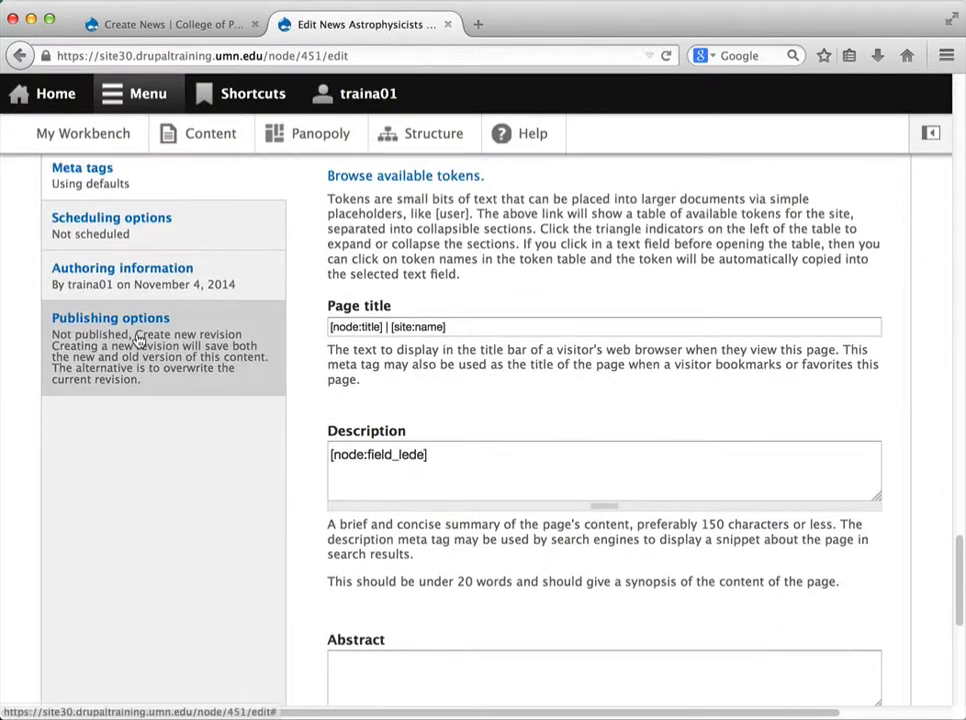
pyautogui.click(134, 339)
pyautogui.click(462, 486)
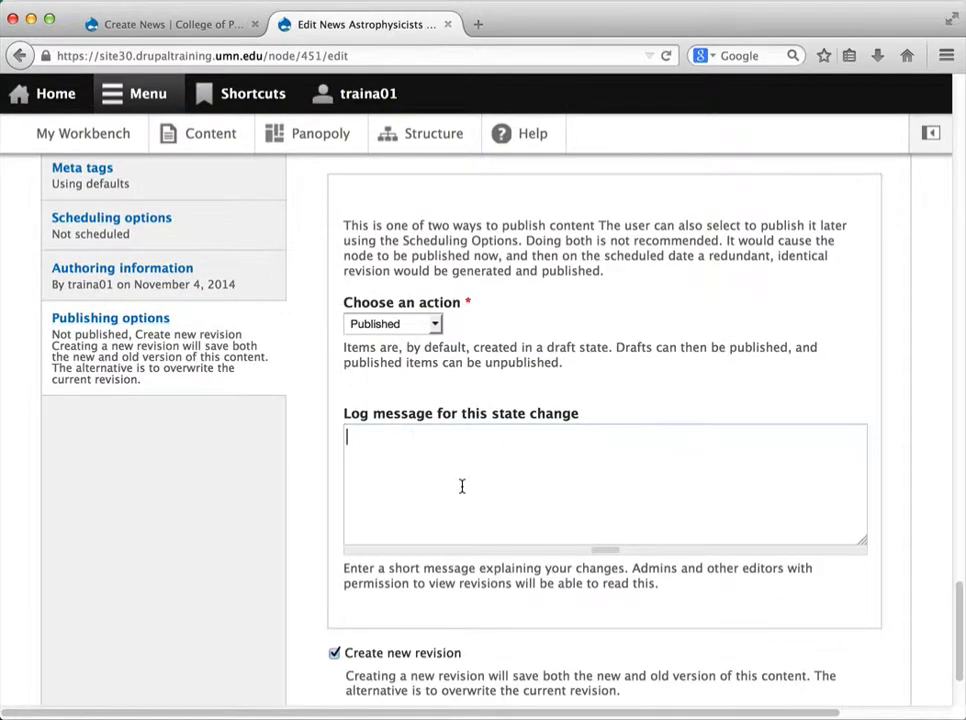
pyautogui.write('added links')
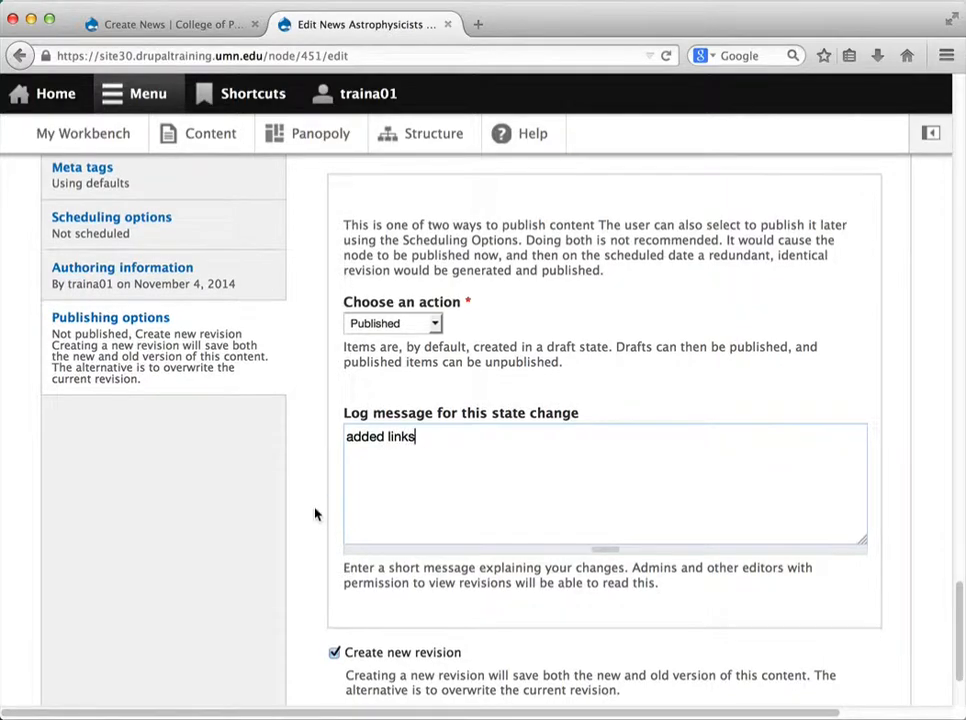
pyautogui.scroll(-3, 317, 512)
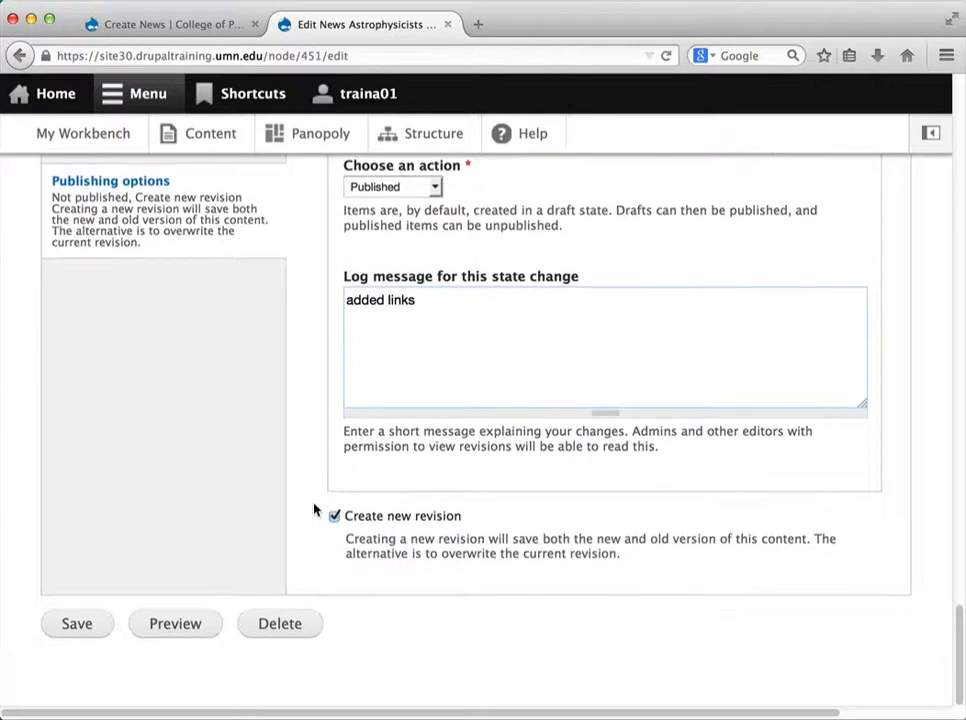
pyautogui.click(76, 623)
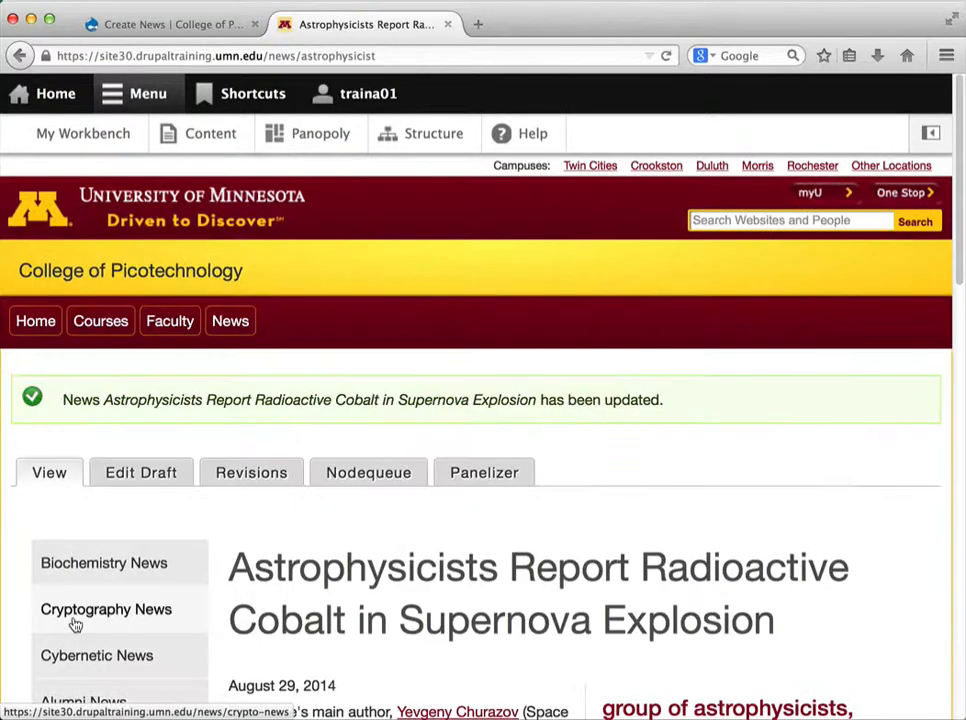
# - Test the author's name link and the "Space Research Institute and MIPT" link on the saved article, returning to the article after each
pyautogui.scroll(-3, 507, 507)
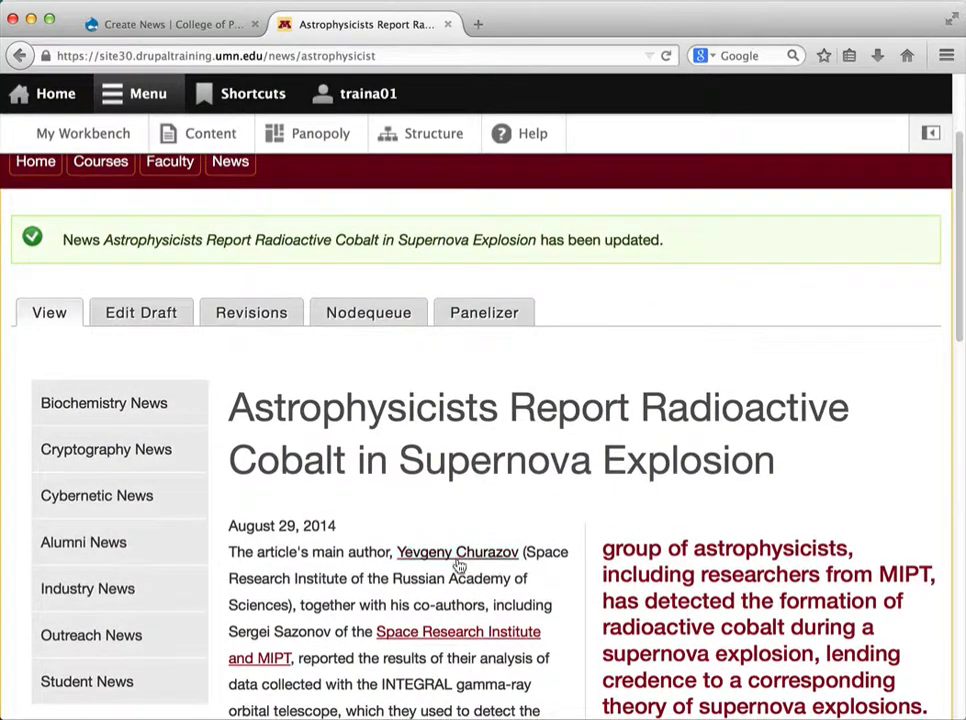
pyautogui.click(458, 555)
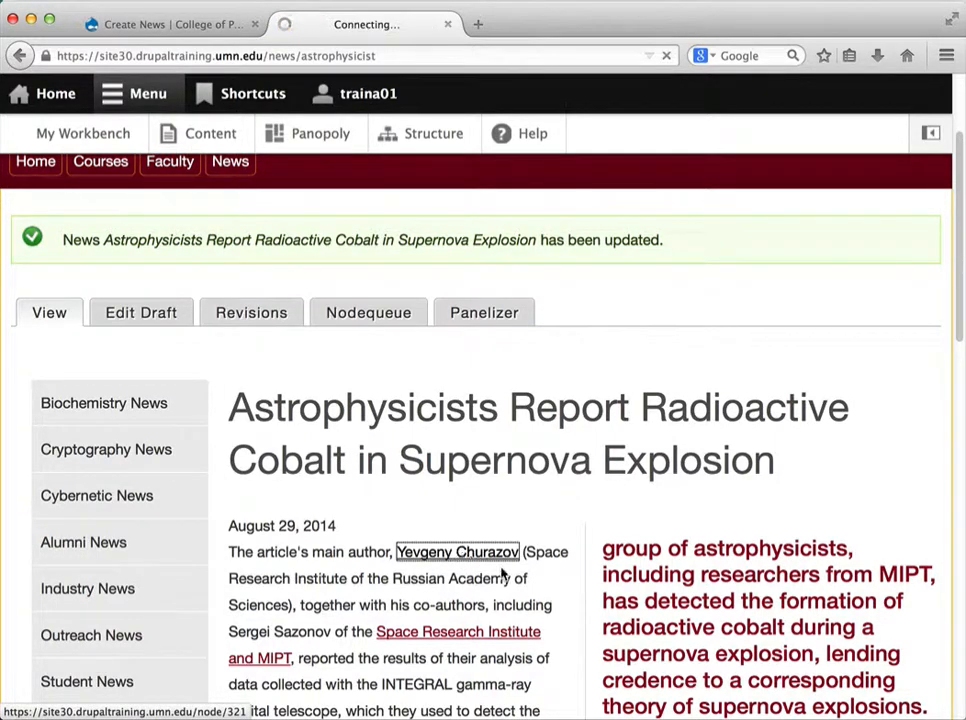
pyautogui.scroll(-1, 562, 577)
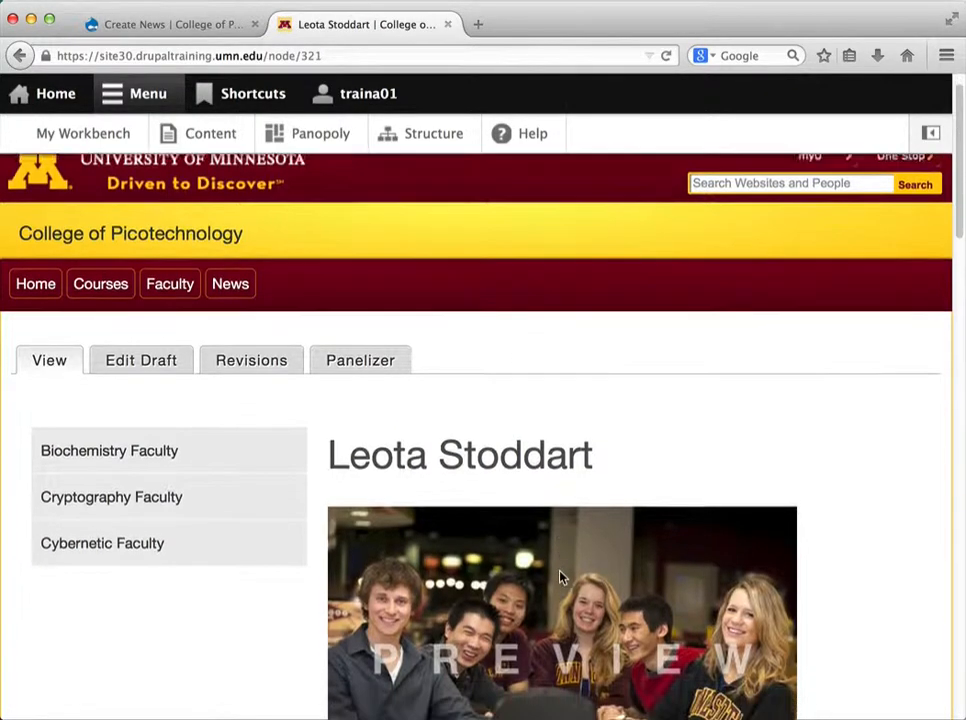
pyautogui.scroll(-2, 565, 571)
pyautogui.scroll(3, 561, 578)
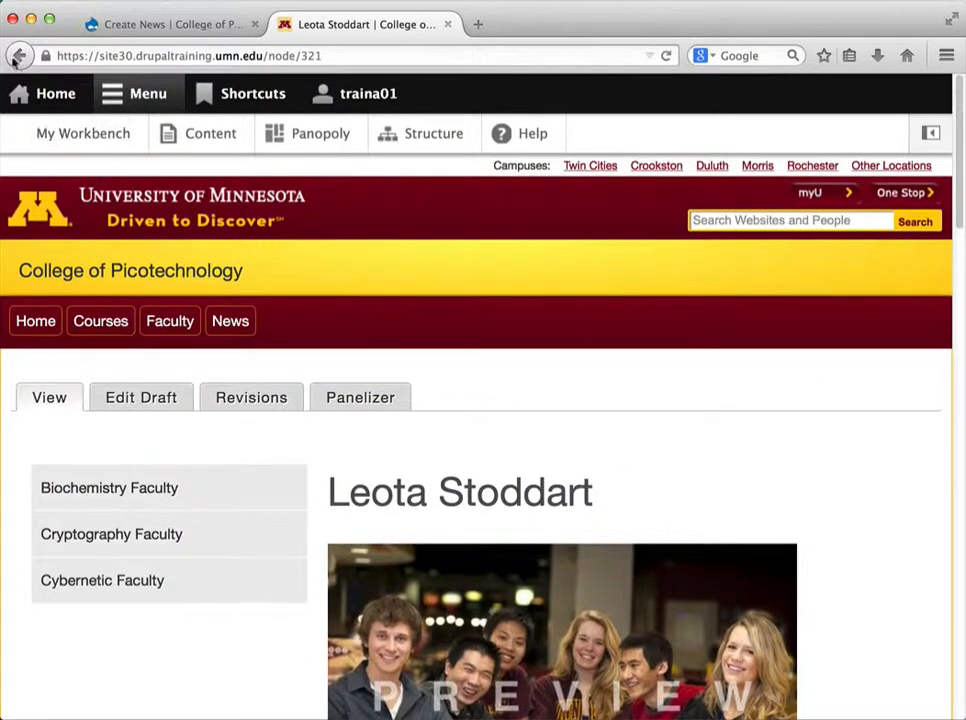
pyautogui.click(18, 56)
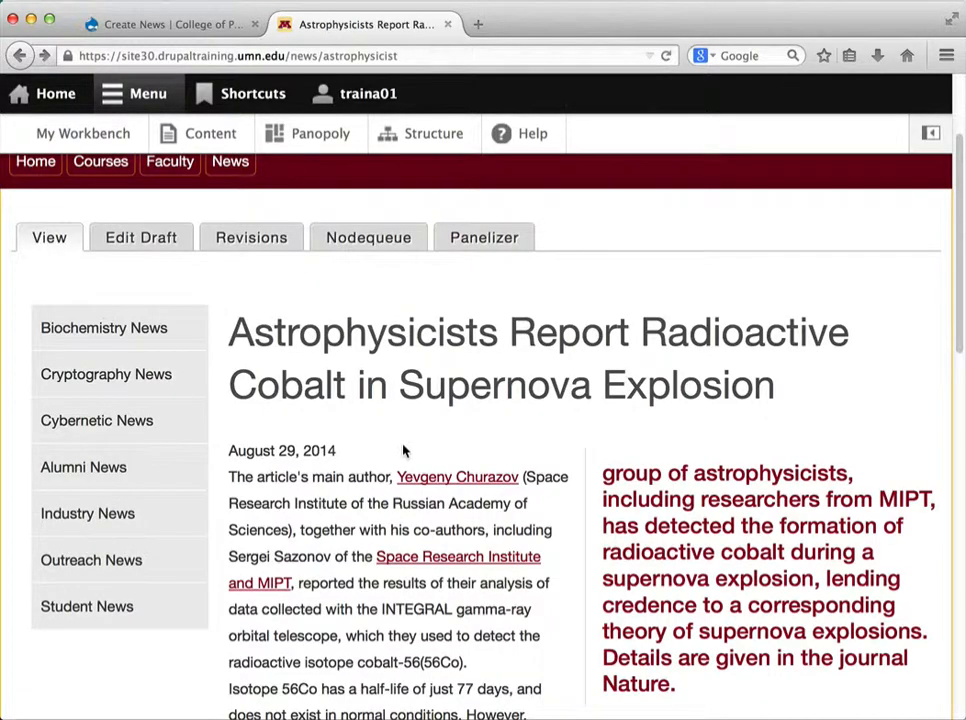
pyautogui.click(446, 562)
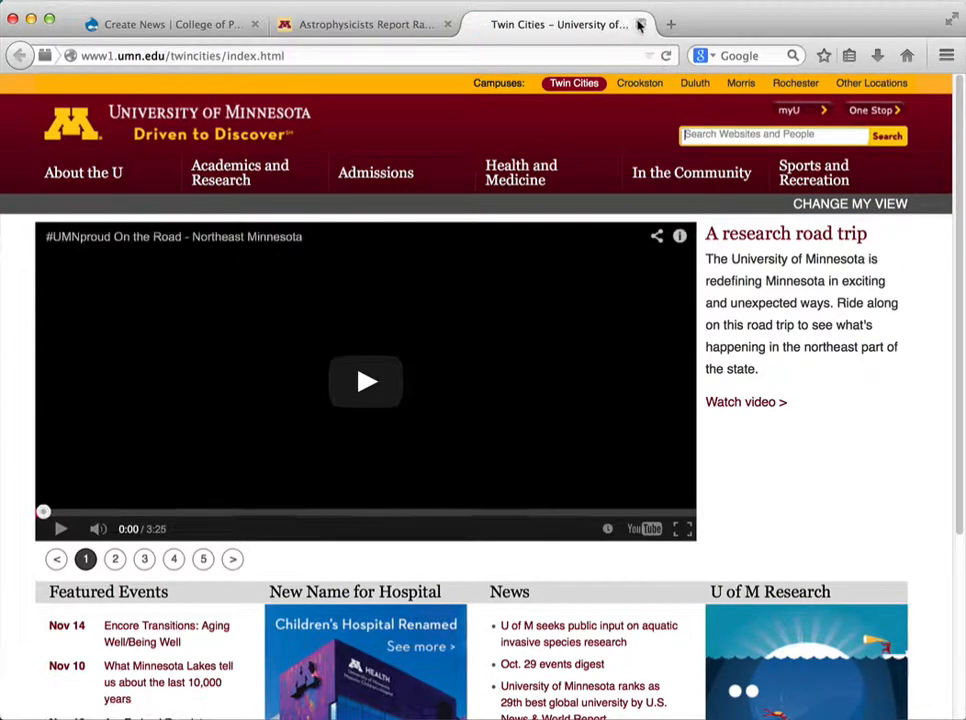
pyautogui.click(640, 24)
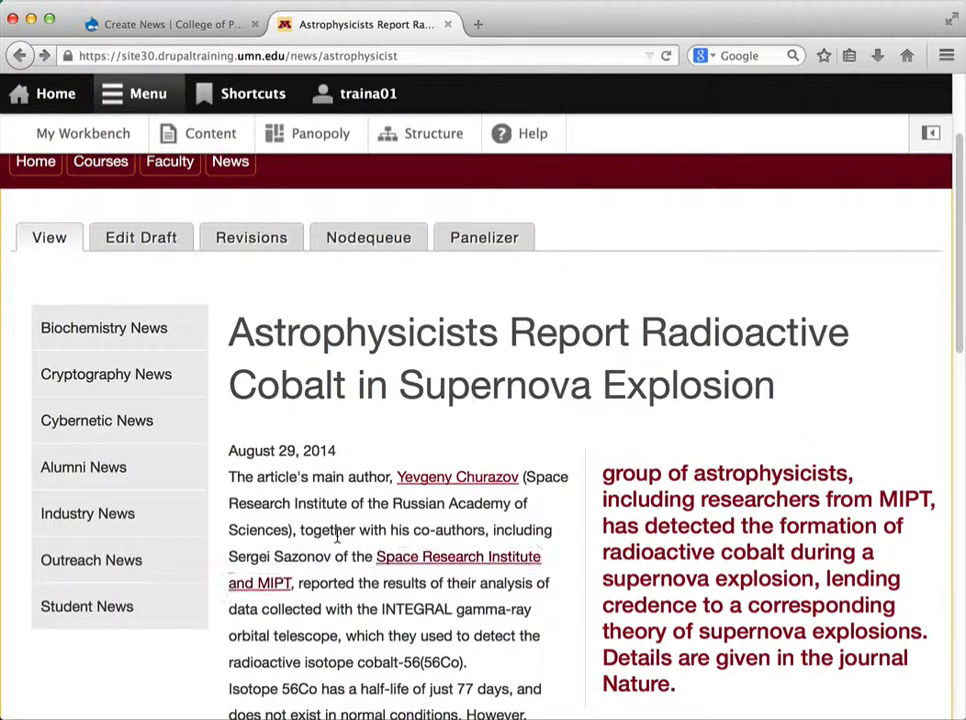